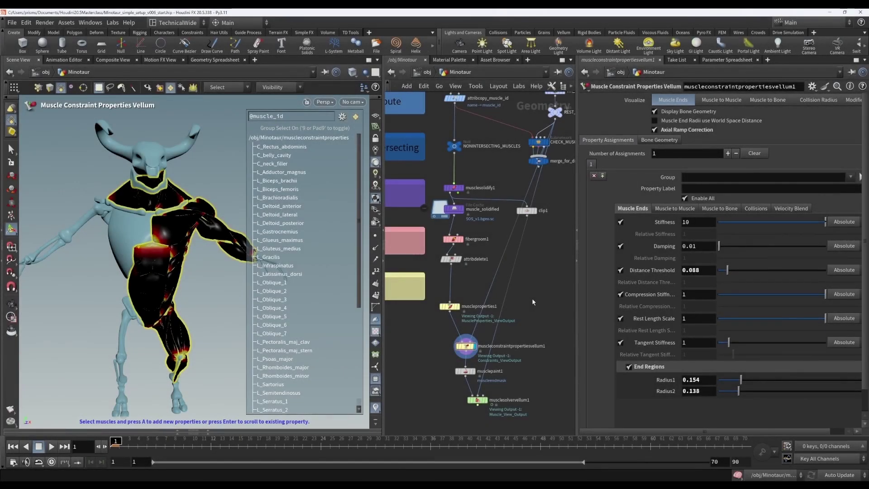
# Show Muscle to Muscle constraints on the muscles, zoom onto the torso, and select musclepaint1
pyautogui.click(726, 102)
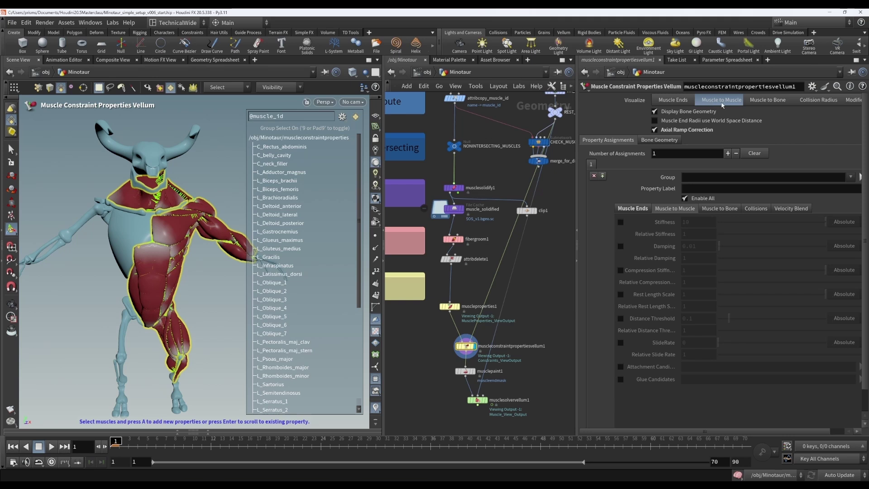
pyautogui.scroll(-3, 333, 187)
pyautogui.scroll(2, 334, 187)
pyautogui.keyDown('alt'); pyautogui.moveTo(204, 276); pyautogui.dragTo(272, 262, button='right'); pyautogui.keyUp('alt')
pyautogui.keyDown('alt'); pyautogui.moveTo(217, 236); pyautogui.dragTo(214, 284, button='middle'); pyautogui.keyUp('alt')
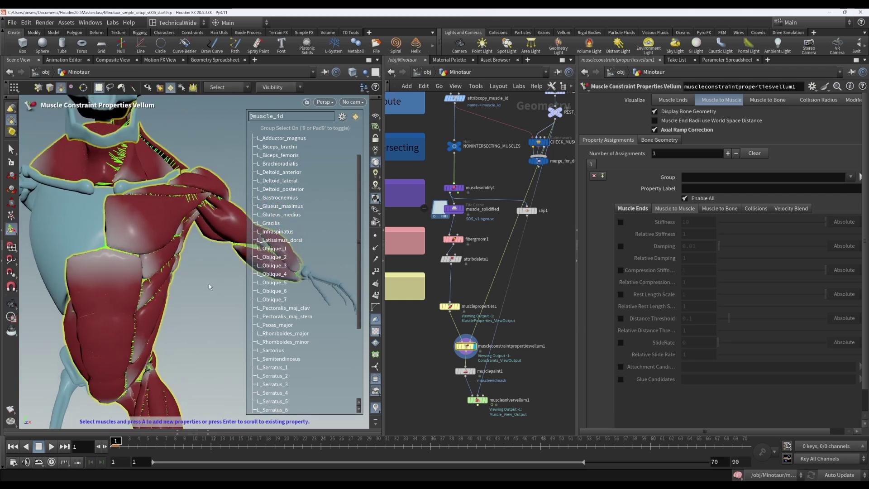
pyautogui.moveTo(465, 352)
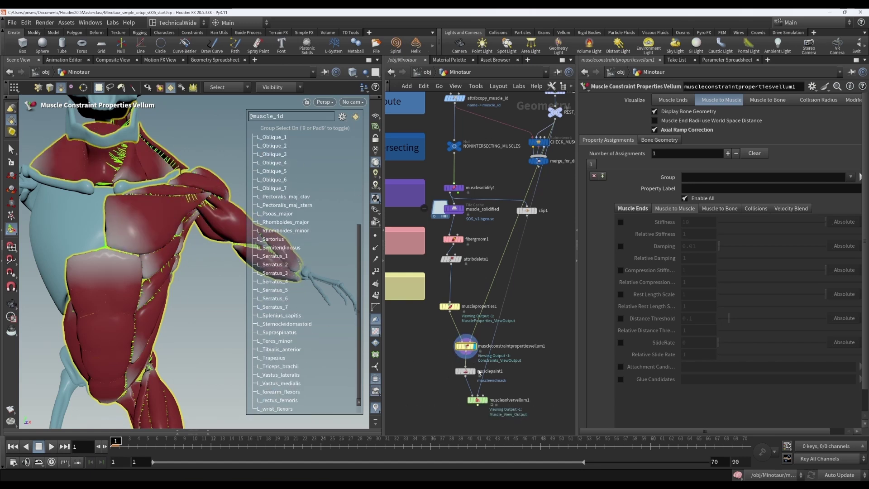
pyautogui.click(465, 371)
# Turn off the muscleendmask visualization in musclepaint1's node info and display musclesolvervellum1
pyautogui.click(450, 371)
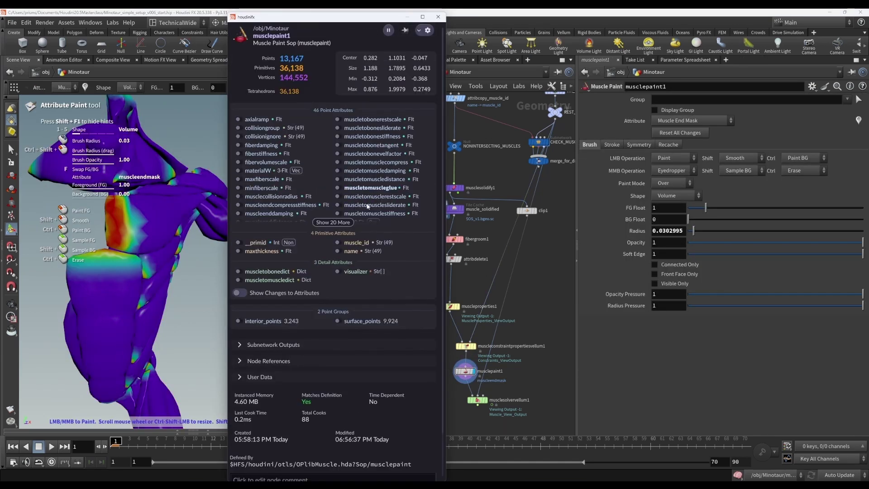
pyautogui.click(344, 223)
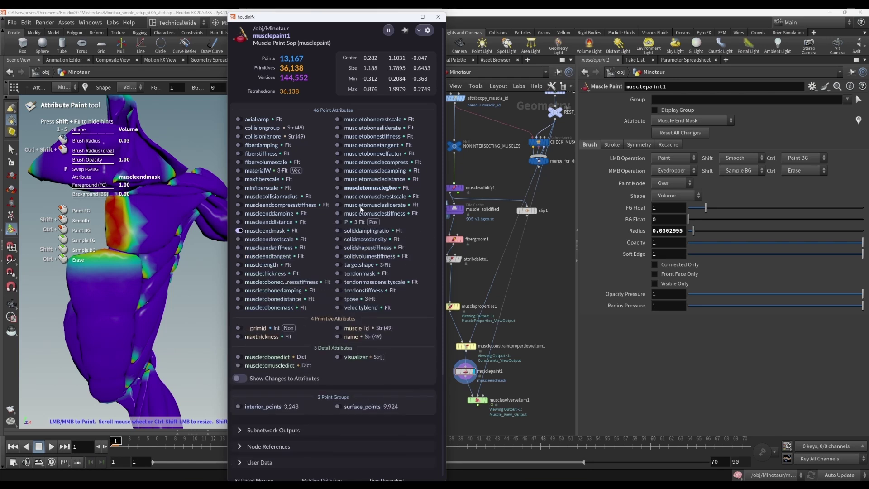
pyautogui.click(239, 230)
pyautogui.scroll(-3, 369, 231)
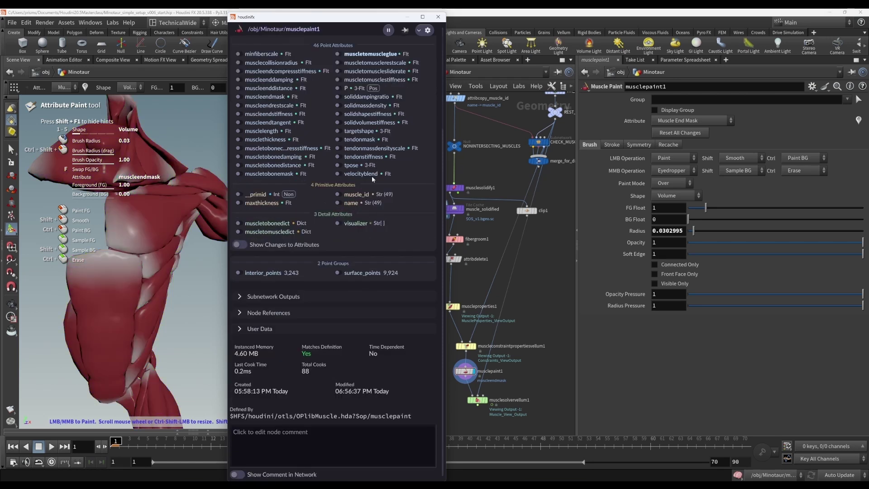
pyautogui.click(438, 17)
pyautogui.click(485, 400)
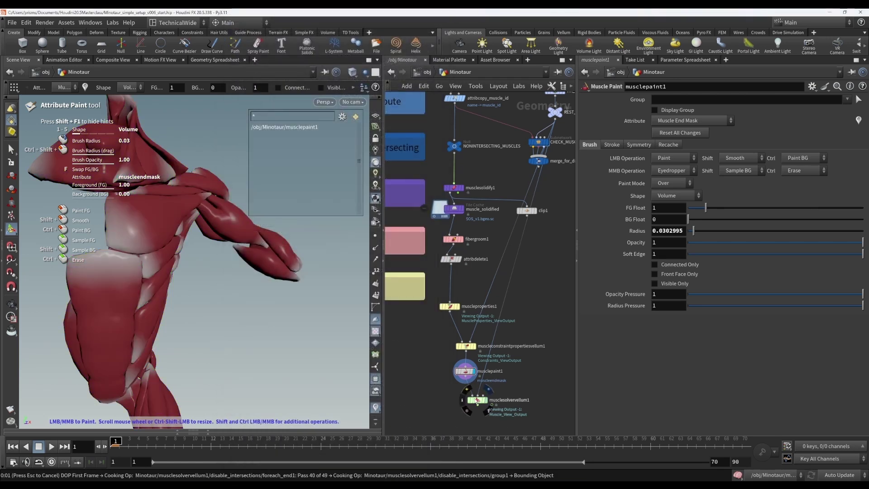
# Review the muscle solver and constraint settings, and check musclepaint1's list of paintable masks
pyautogui.click(477, 401)
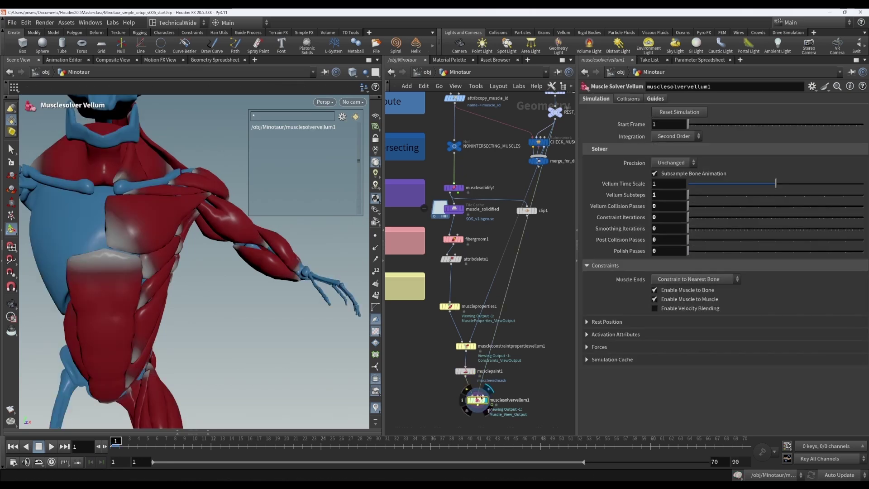
pyautogui.click(465, 346)
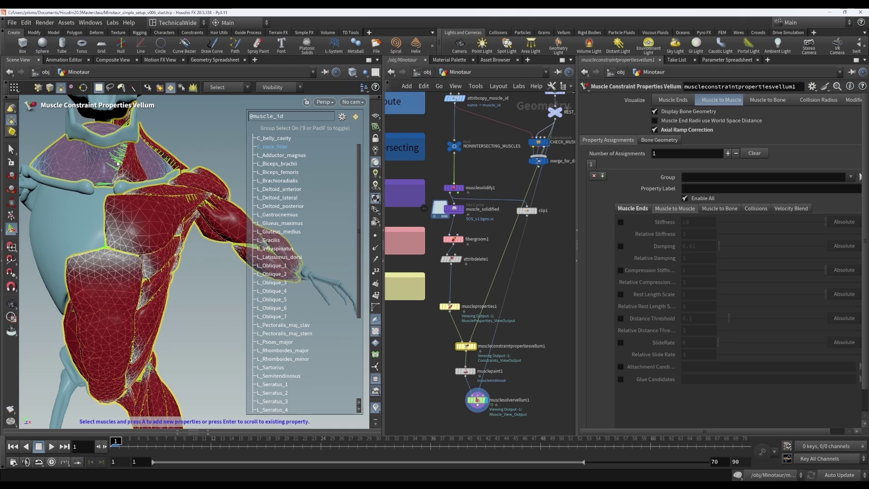
pyautogui.click(465, 371)
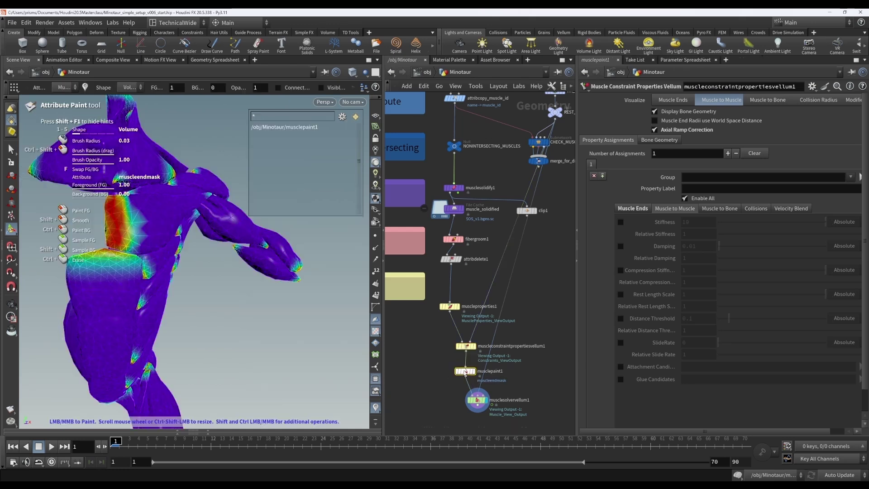
pyautogui.click(685, 120)
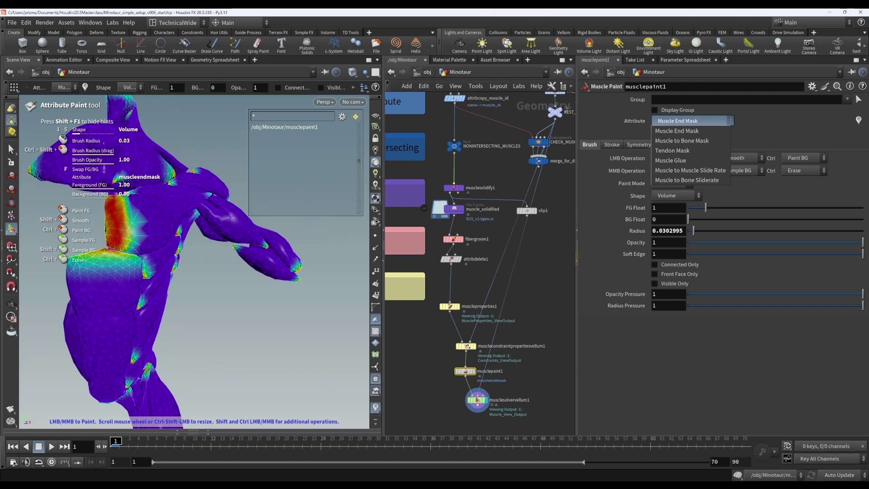
pyautogui.click(466, 347)
# Step through musclepaint1 and musclesolvervellum1, then reselect muscleconstraintpropertiesvellum1
pyautogui.click(466, 347)
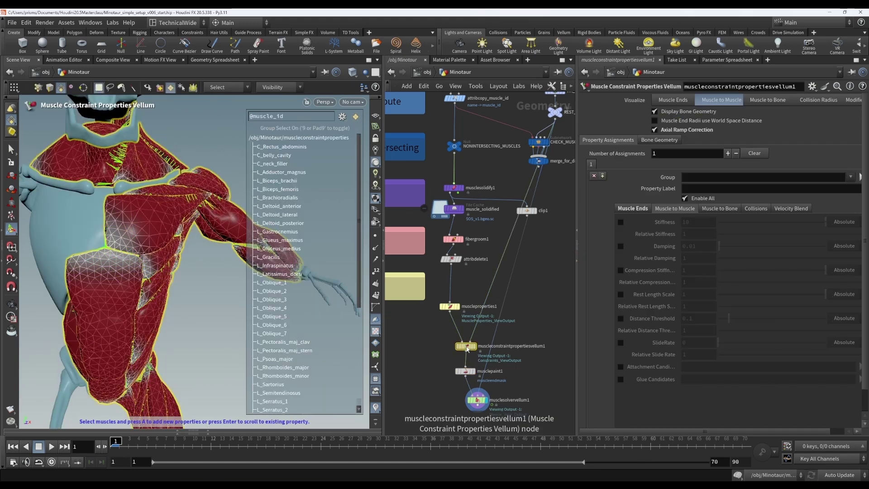
pyautogui.moveTo(466, 353)
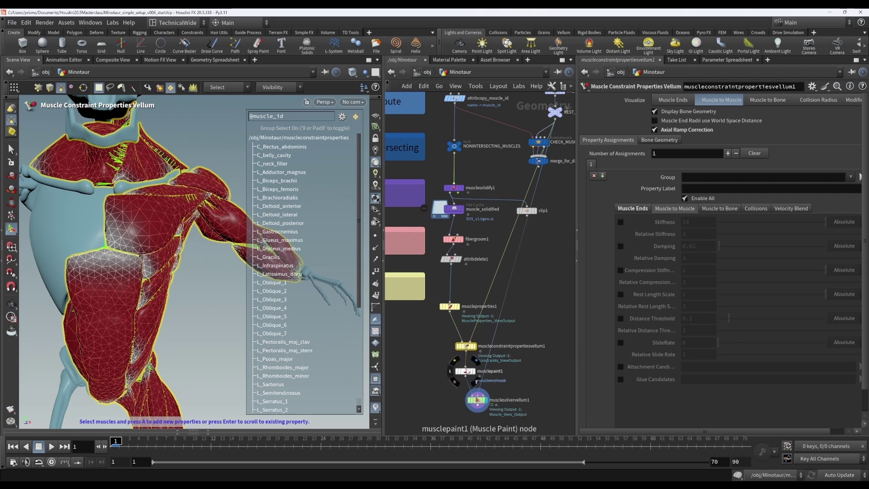
pyautogui.click(464, 370)
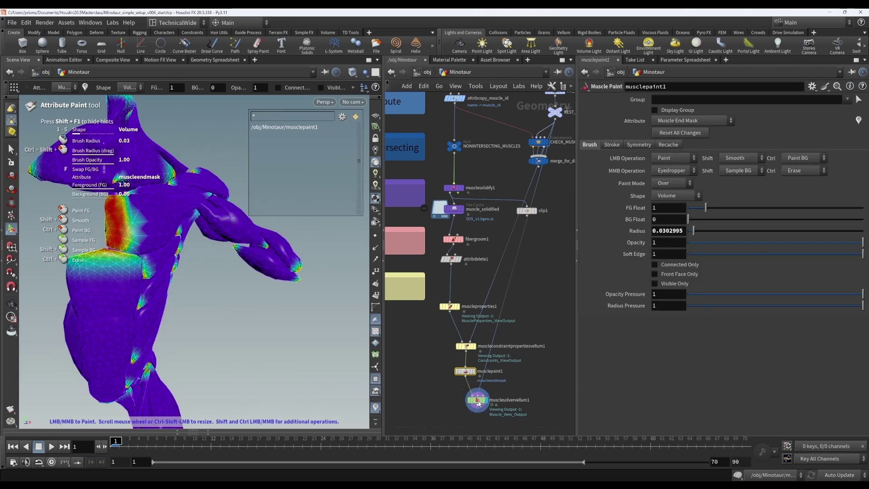
pyautogui.click(479, 404)
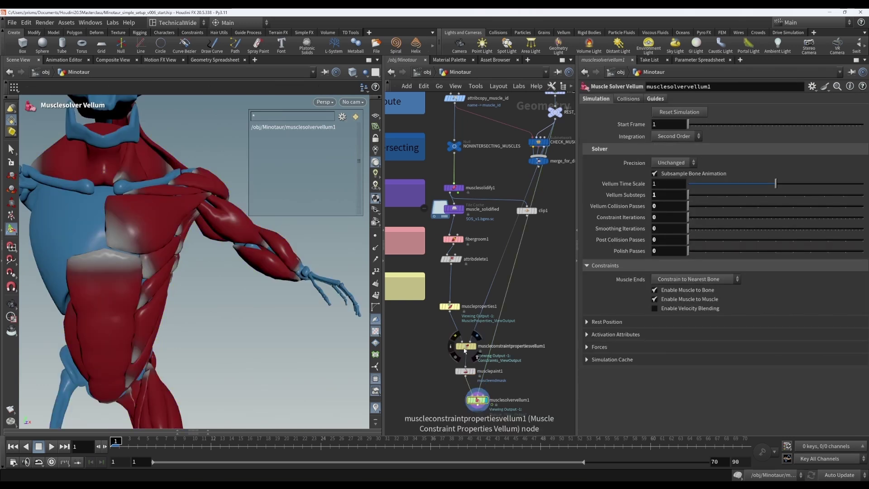
pyautogui.click(465, 346)
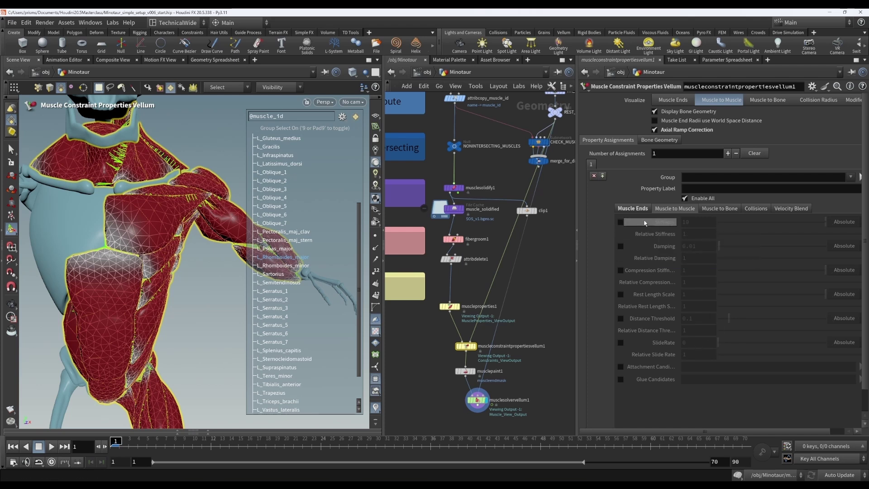
# Enable Stiffness, Damping and Compression Stiffness for muscle-to-muscle constraints, keeping Stiffness at 10
pyautogui.click(620, 222)
pyautogui.click(621, 246)
pyautogui.click(621, 270)
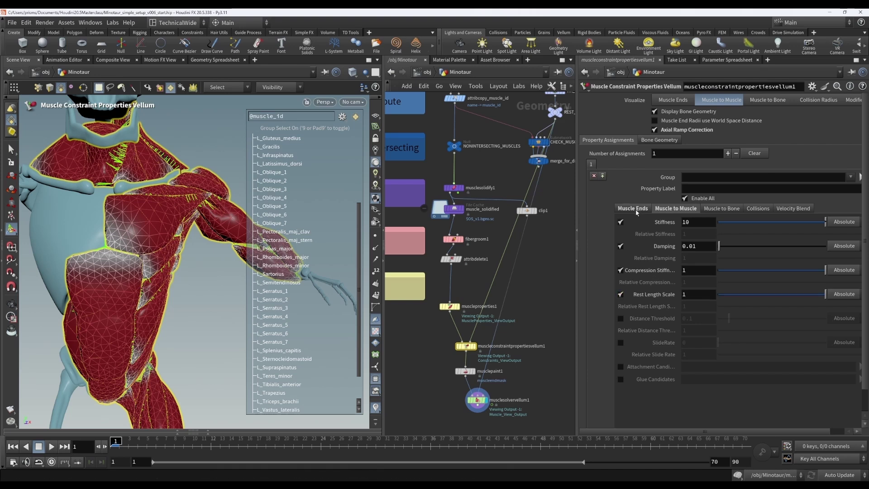
pyautogui.doubleClick(696, 223)
pyautogui.click(696, 222)
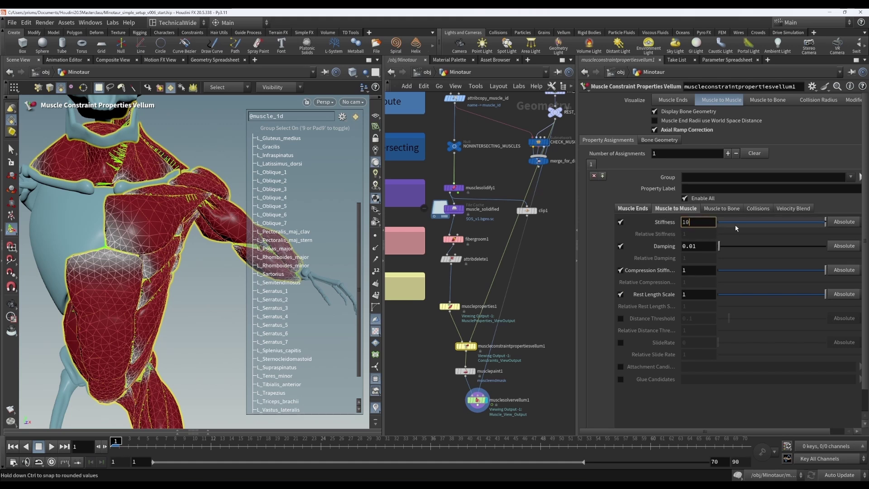
# Compare with the Muscle Ends settings, keep Stiffness enabled, and turn on Distance Threshold 0.1
pyautogui.click(641, 209)
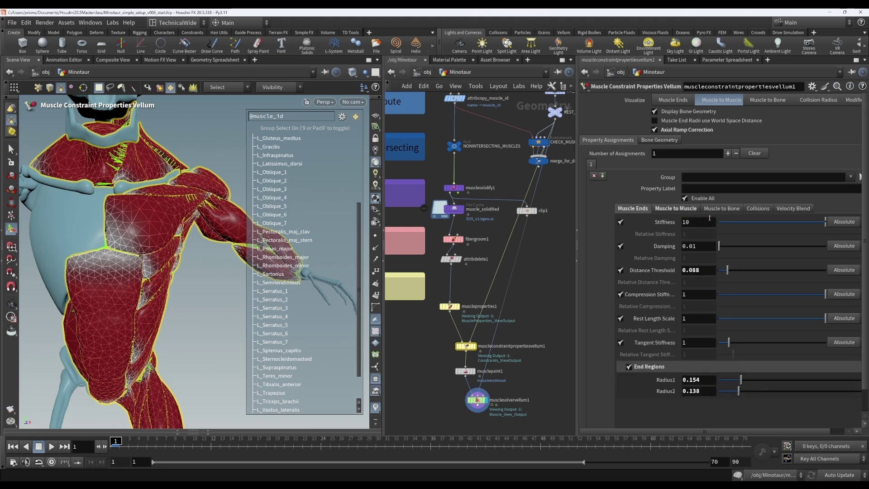
pyautogui.click(685, 210)
pyautogui.click(698, 223)
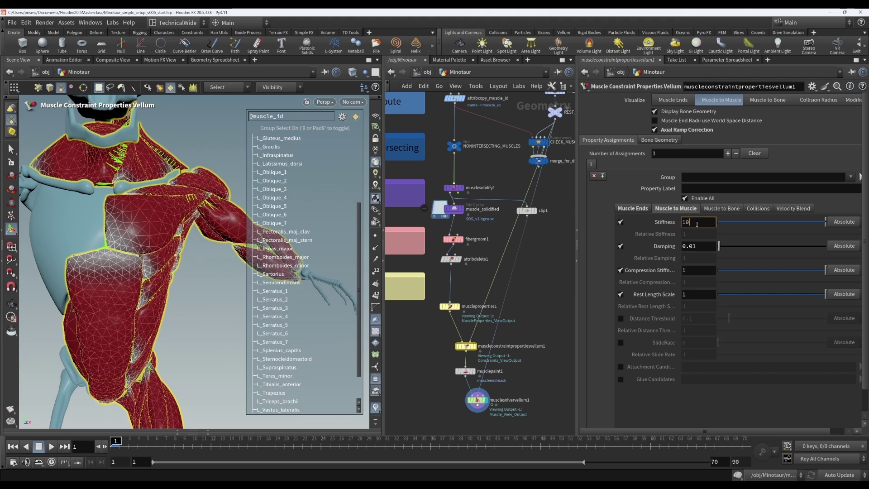
pyautogui.click(620, 222)
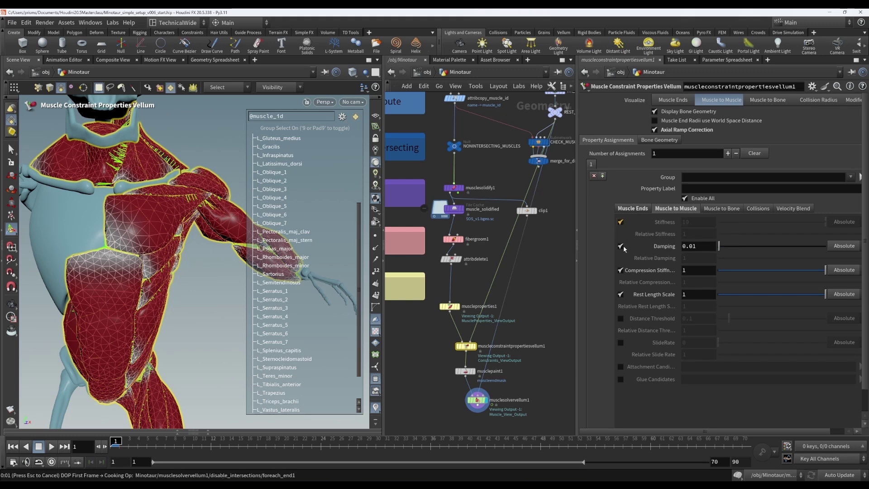
pyautogui.hotkey('ctrl', 'z')
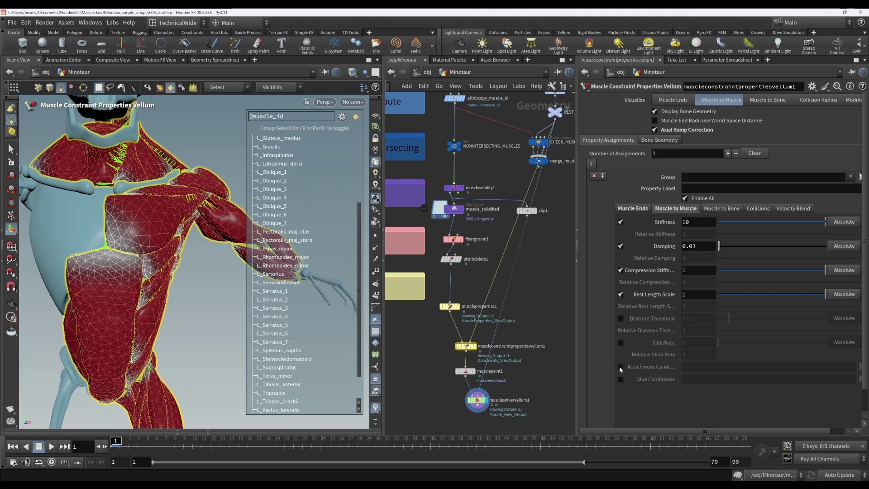
pyautogui.click(620, 319)
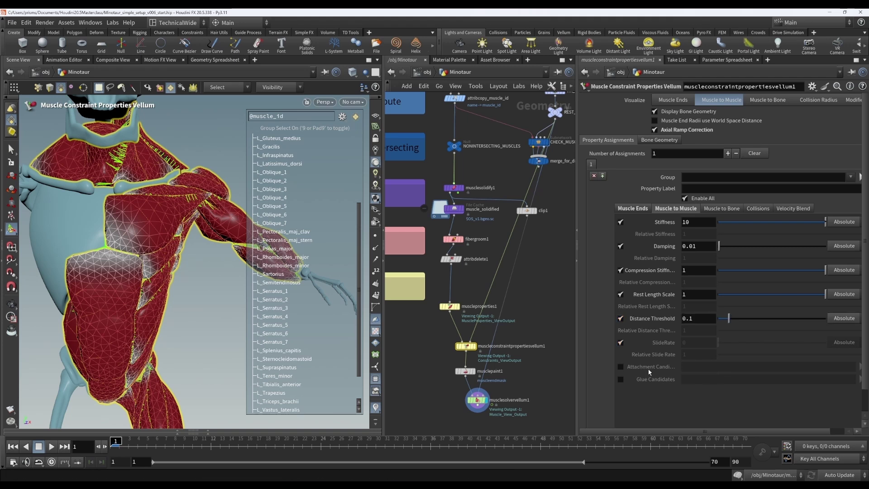
# Set the Property Label to 'General Settings'
pyautogui.click(708, 189)
pyautogui.write('Gene')
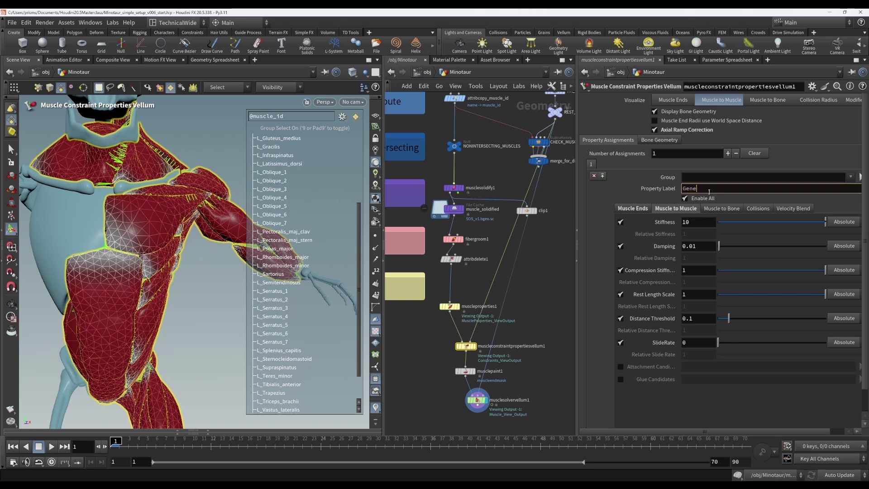
pyautogui.write('ral Settings')
pyautogui.press('Return')
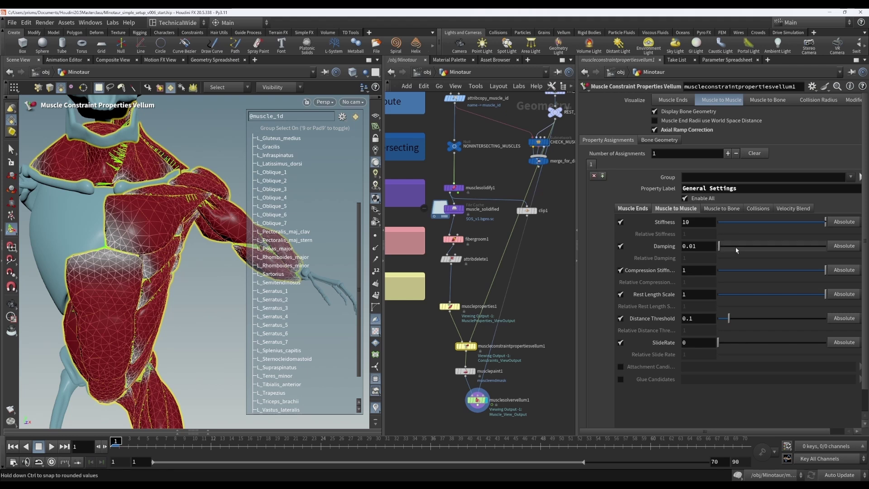
# Glance at the Muscle Ends settings, then return the viewport to view navigation
pyautogui.scroll(3, 302, 230)
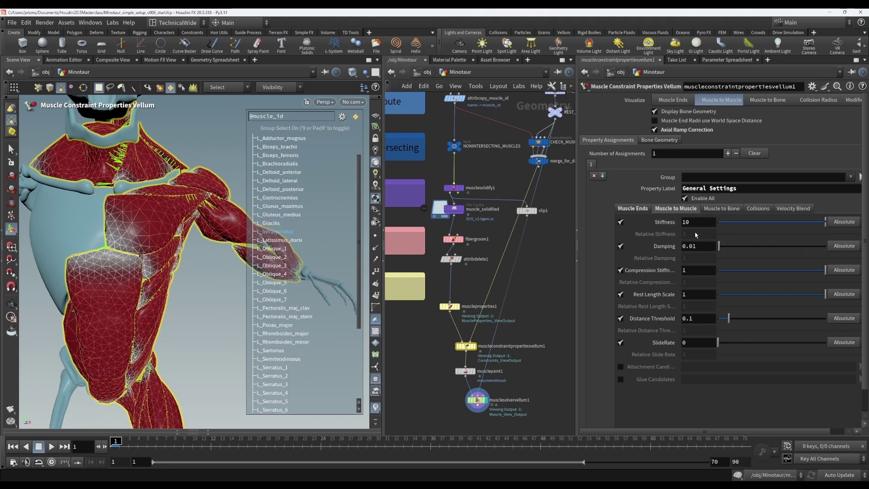
pyautogui.click(634, 208)
pyautogui.click(678, 208)
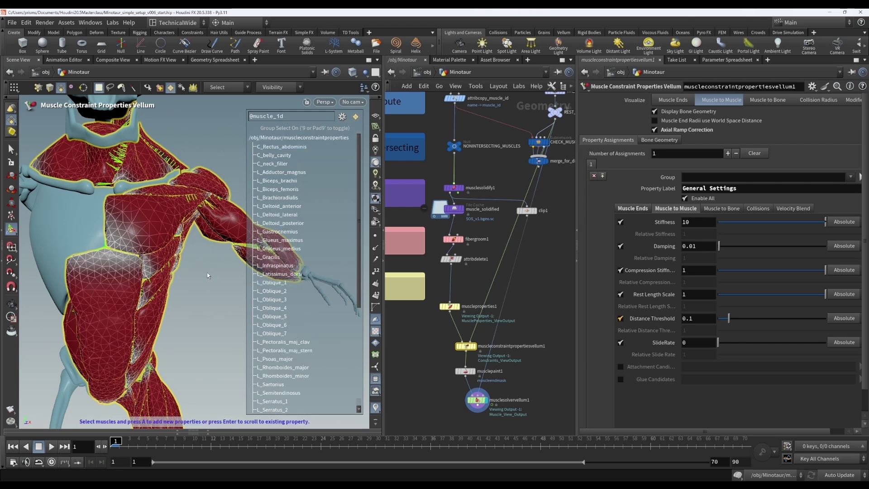
pyautogui.press('Escape')
# Switch the viewport shading to Wireframe and orbit around the Minotaur
pyautogui.moveTo(194, 275); pyautogui.dragTo(222, 277)
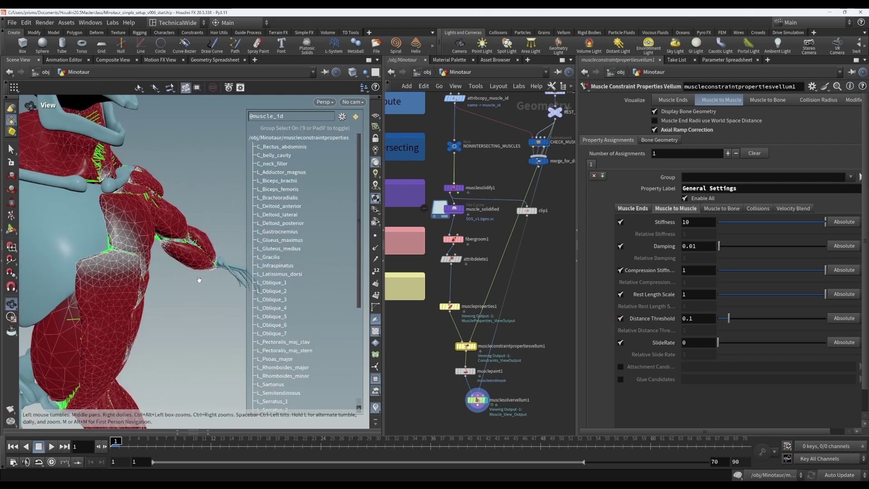
pyautogui.click(352, 72)
pyautogui.click(357, 103)
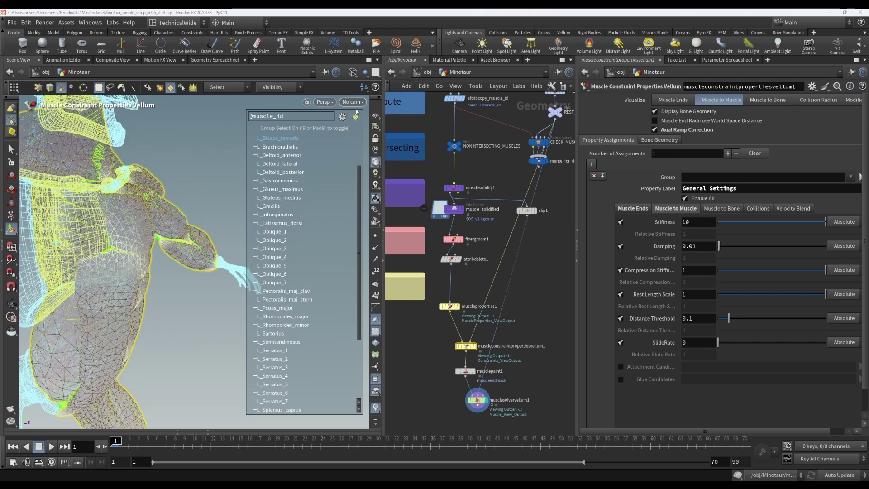
pyautogui.keyDown('alt'); pyautogui.moveTo(173, 300); pyautogui.dragTo(163, 302, button='right'); pyautogui.keyUp('alt')
pyautogui.keyDown('alt'); pyautogui.moveTo(258, 292); pyautogui.dragTo(226, 304); pyautogui.keyUp('alt')
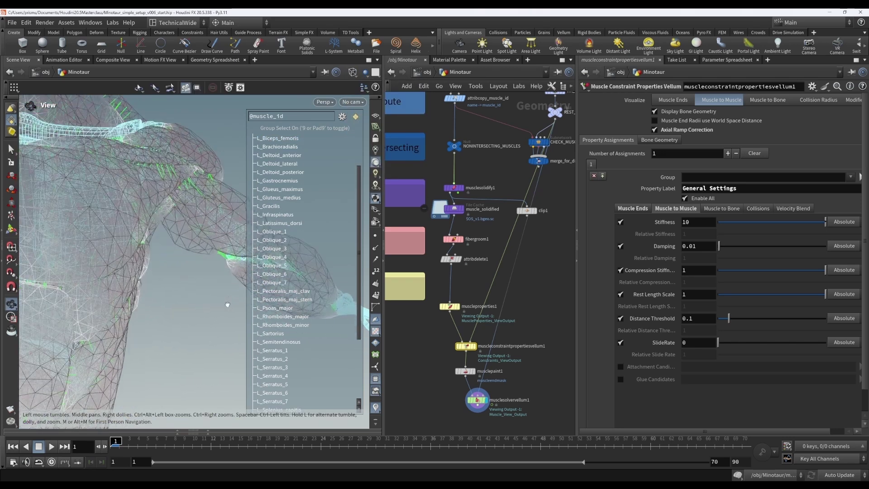
pyautogui.press('Return')
# Set the viewport background colour scheme to Dark Grey and orbit the arm and torso
pyautogui.press('d')
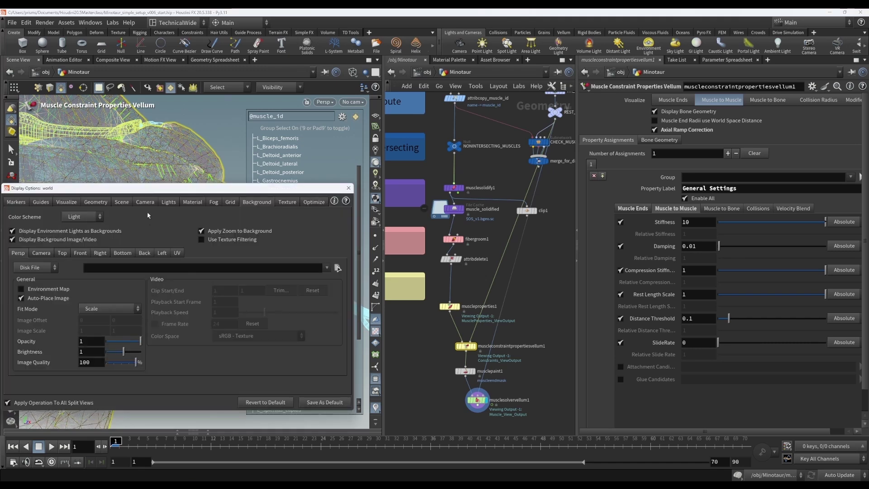
pyautogui.moveTo(149, 189); pyautogui.dragTo(180, 189)
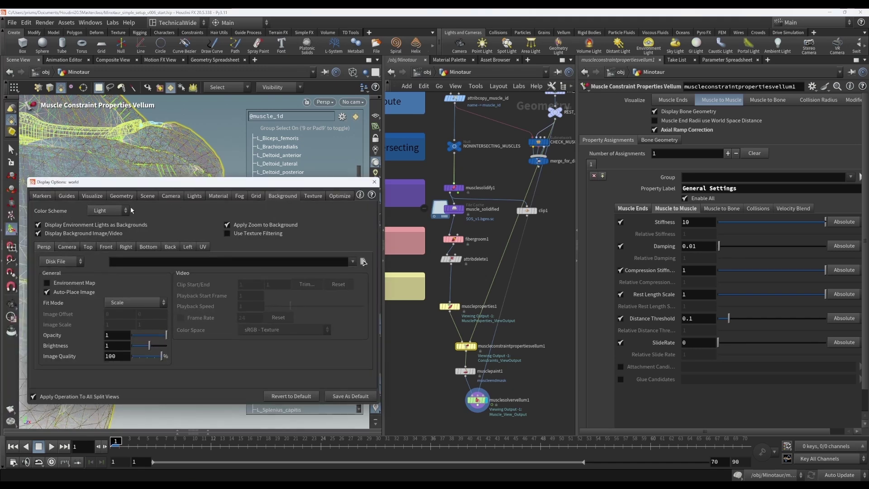
pyautogui.click(105, 250)
pyautogui.press('Escape')
pyautogui.keyDown('alt'); pyautogui.moveTo(185, 316); pyautogui.dragTo(114, 331); pyautogui.keyUp('alt')
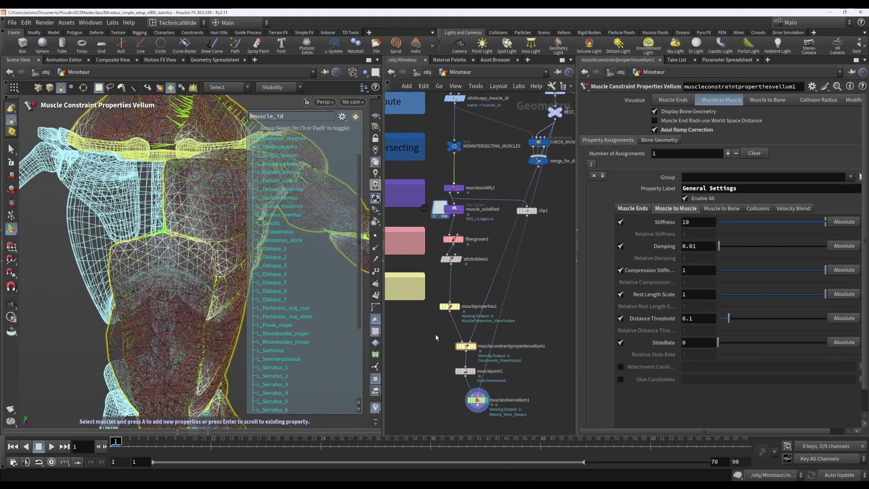
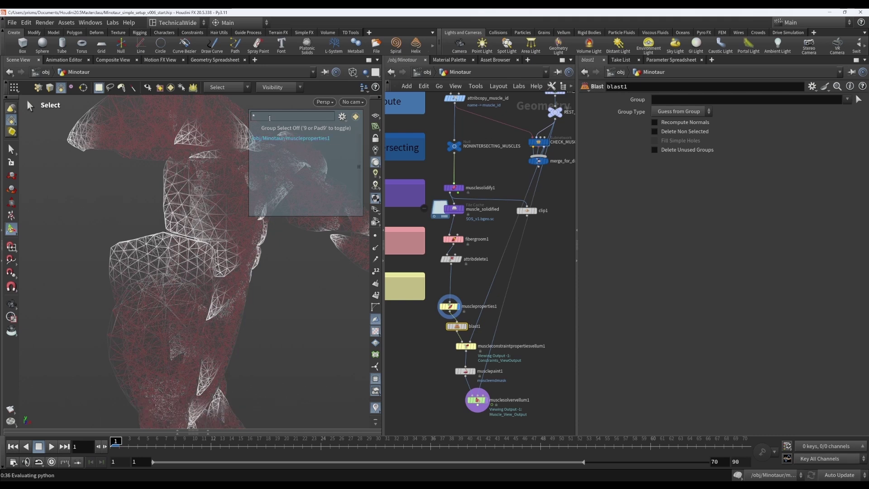
# Set blast1's group selector to pick by the muscle_id attribute, restricted to Primitives
pyautogui.click(342, 117)
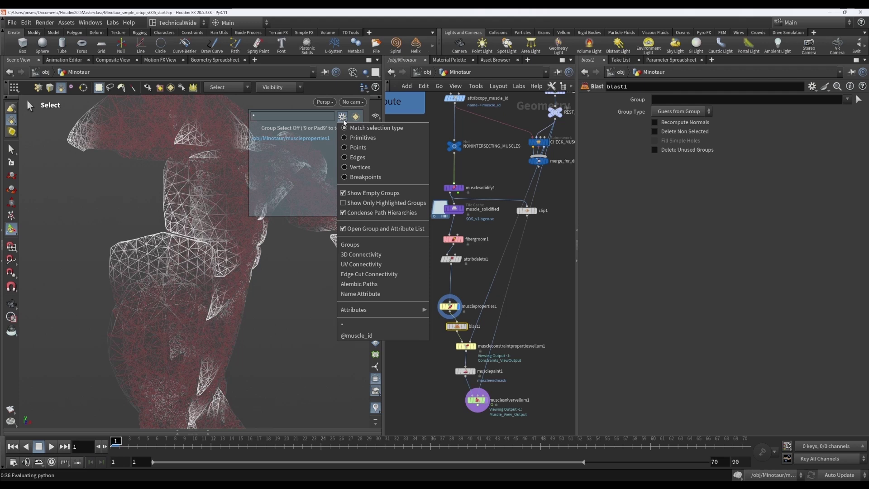
pyautogui.moveTo(364, 311)
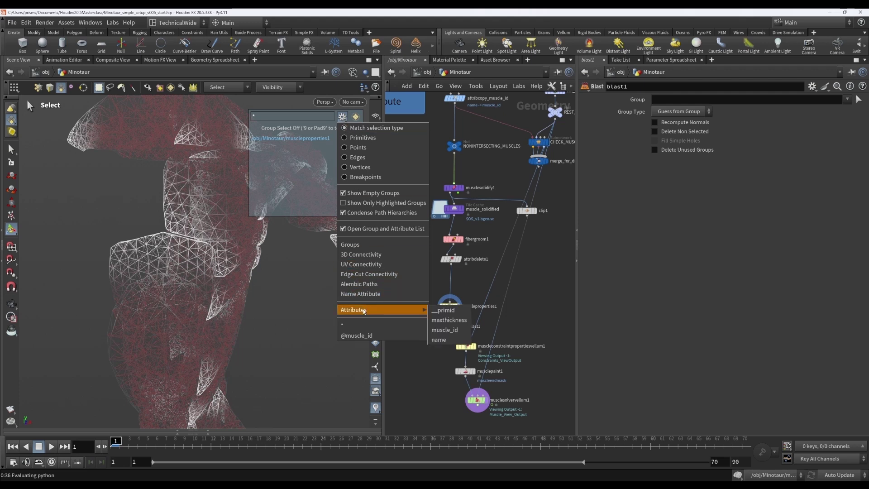
pyautogui.click(445, 329)
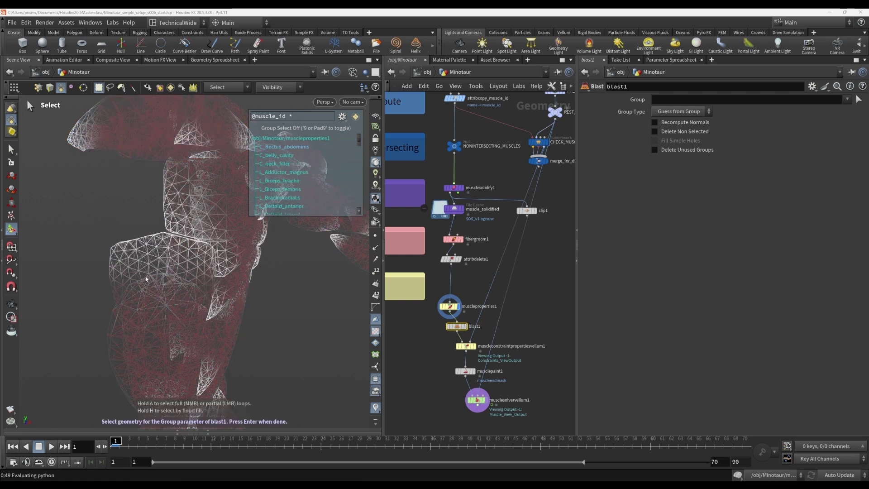
pyautogui.click(342, 117)
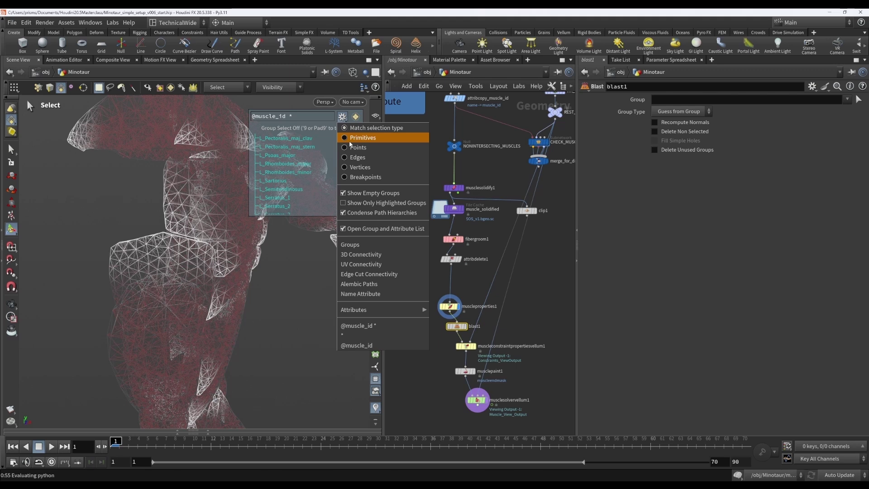
pyautogui.click(350, 142)
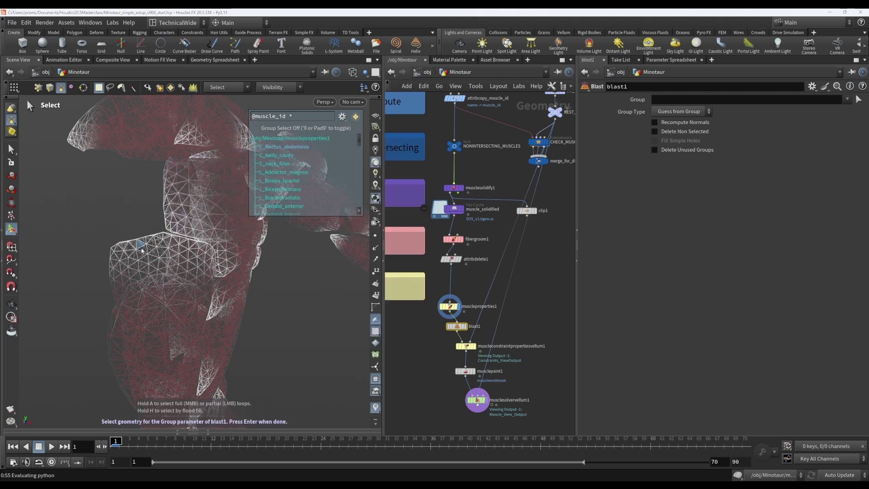
# Orbit around the torso and start picking the C_Rectus_abdominis muscle
pyautogui.press('Escape')
pyautogui.moveTo(141, 250); pyautogui.dragTo(155, 264)
pyautogui.press('Return')
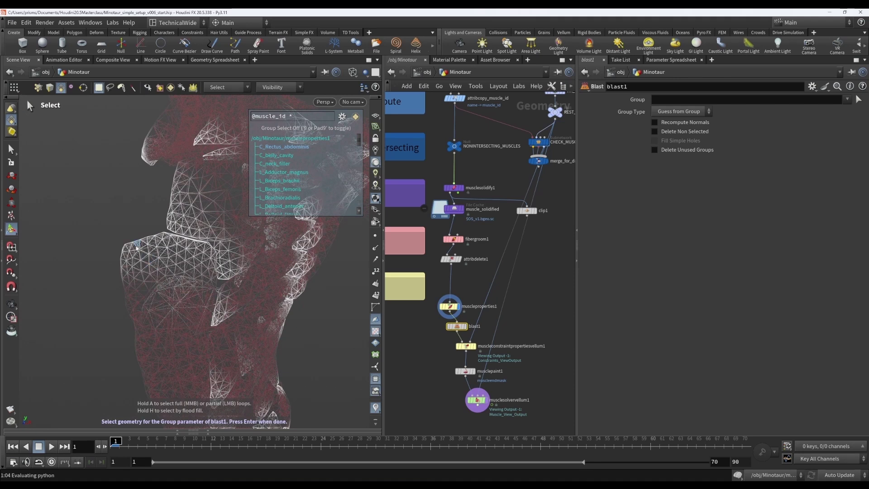
pyautogui.scroll(-5, 274, 174)
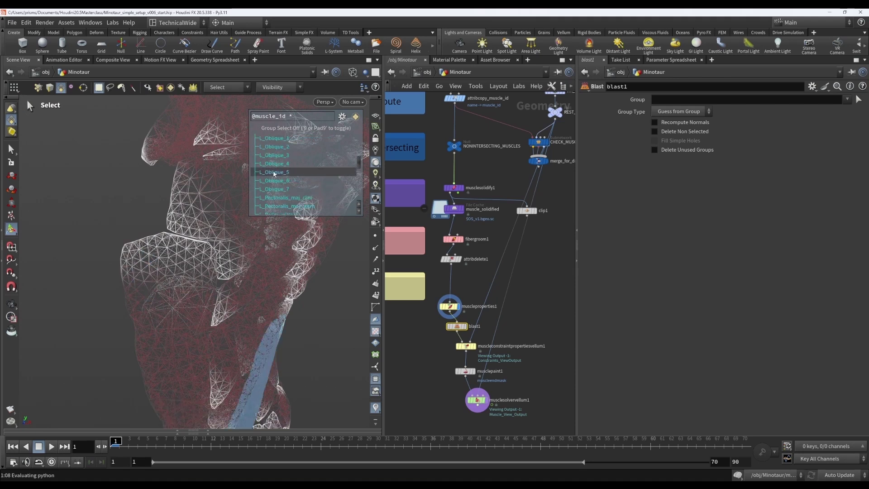
pyautogui.keyDown('alt'); pyautogui.moveTo(179, 265); pyautogui.dragTo(264, 311); pyautogui.keyUp('alt')
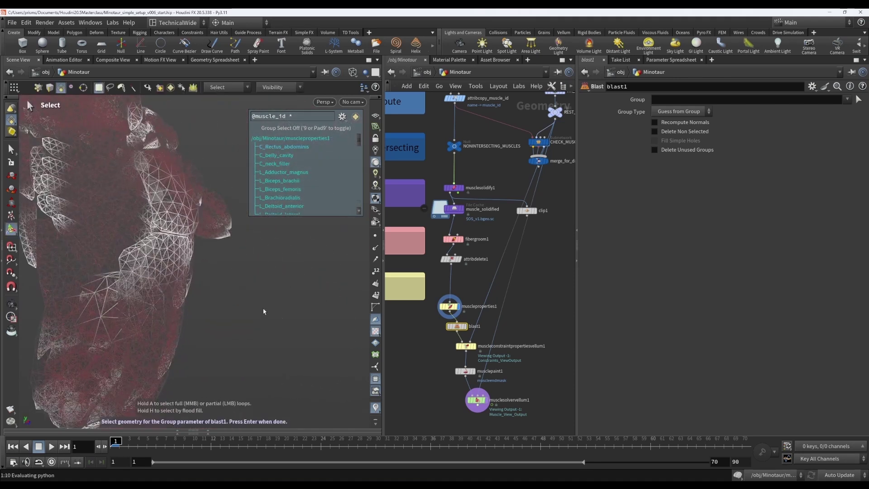
pyautogui.click(173, 288)
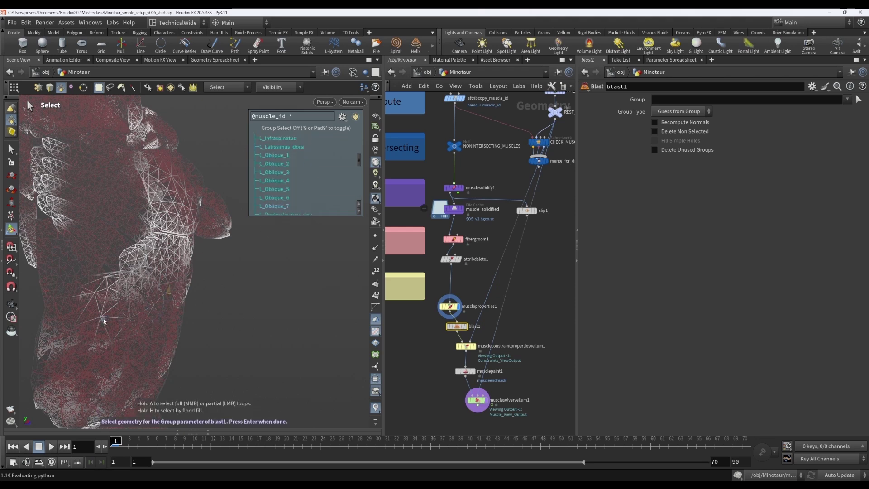
pyautogui.scroll(-6, 104, 327)
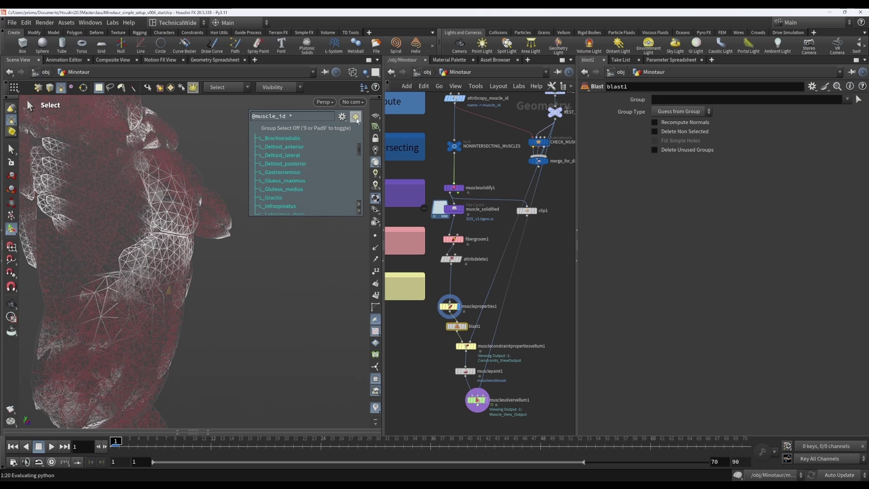
pyautogui.scroll(-10, 352, 135)
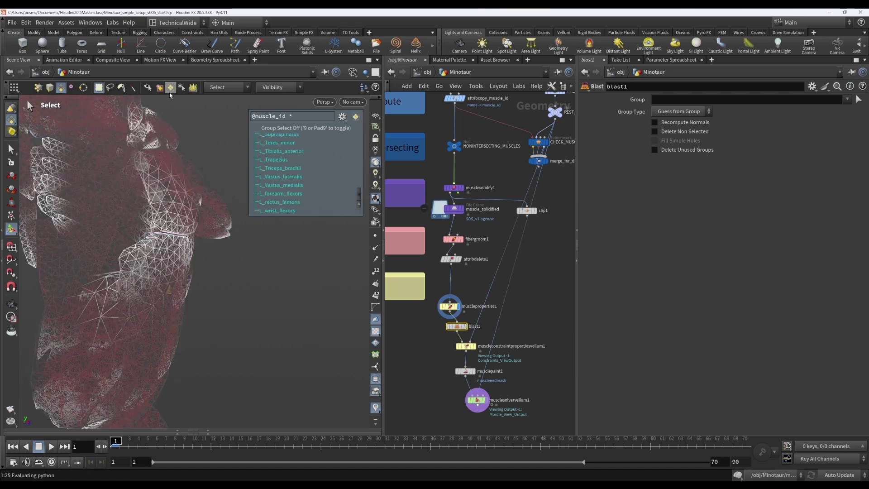
# With Group Select on, pick the abdominal, belly cavity and oblique muscles as blast1's group
pyautogui.press('9')
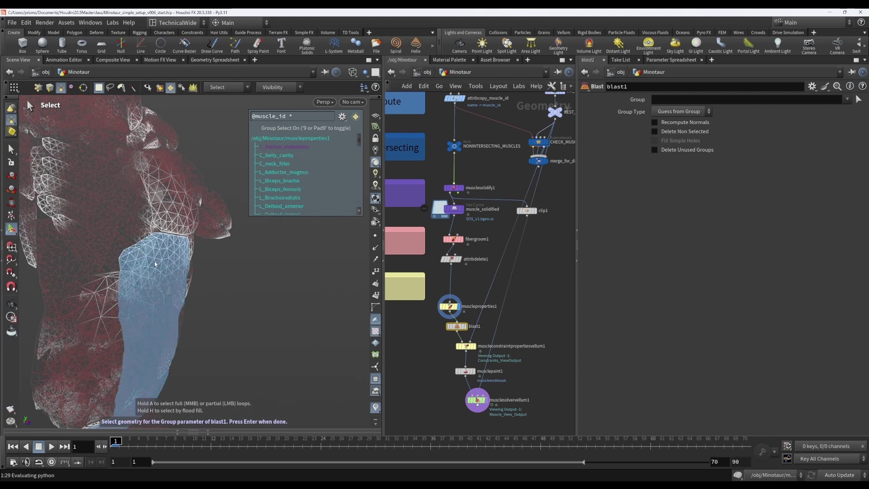
pyautogui.click(180, 312)
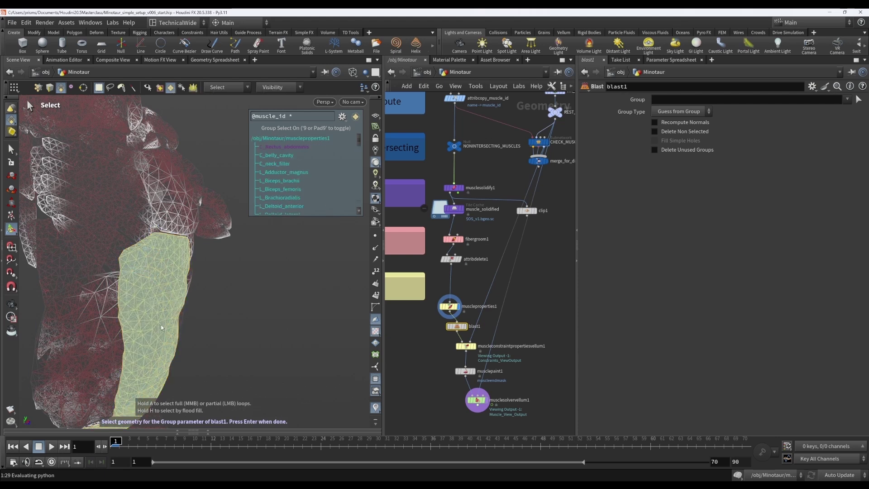
pyautogui.keyDown('shift'); pyautogui.click(102, 339); pyautogui.keyUp('shift')
pyautogui.keyDown('alt'); pyautogui.moveTo(155, 332); pyautogui.dragTo(72, 324); pyautogui.keyUp('alt')
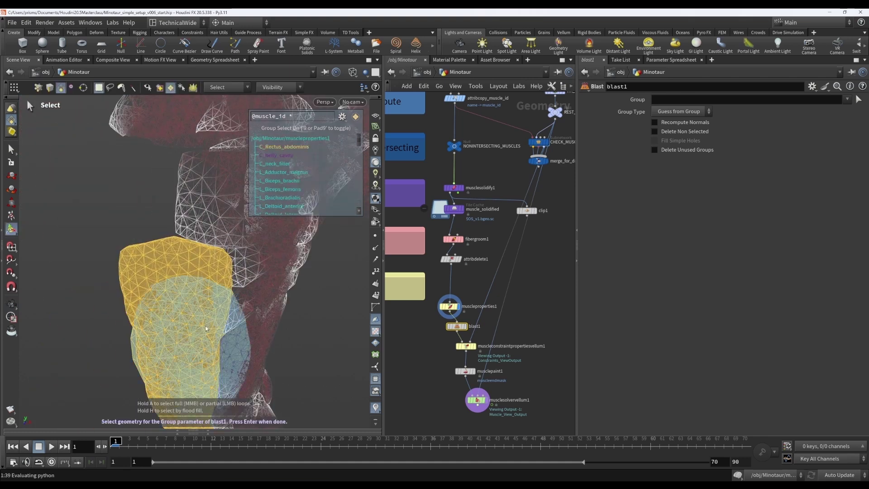
pyautogui.keyDown('shift'); pyautogui.click(236, 347); pyautogui.keyUp('shift')
pyautogui.press('Return')
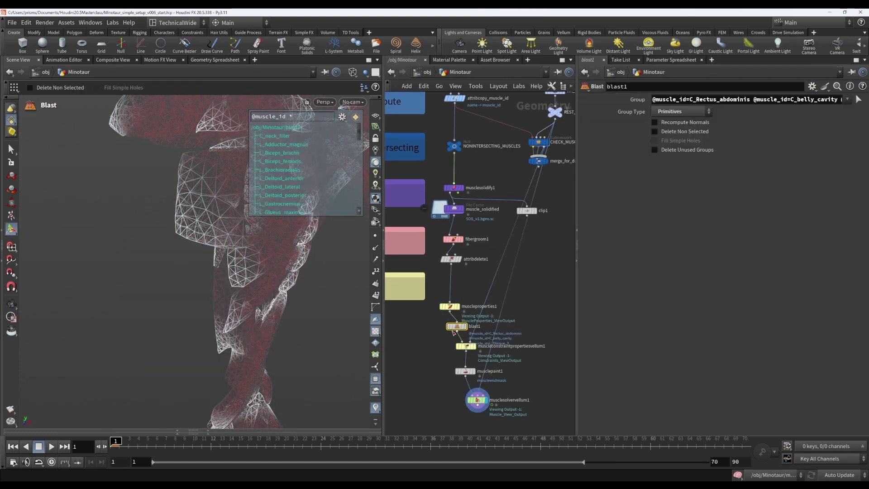
# Enable Delete Non Selected on blast1 and display muscleconstraintpropertiesvellum1 in its viewport state
pyautogui.click(683, 131)
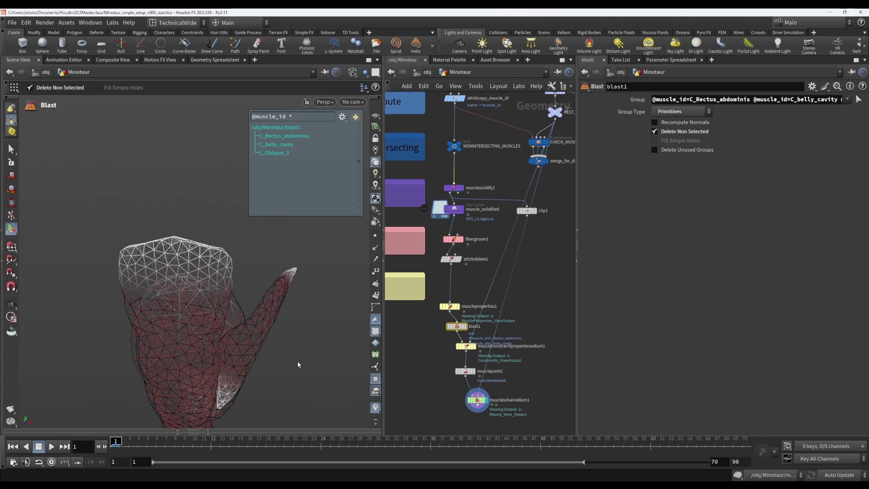
pyautogui.click(466, 346)
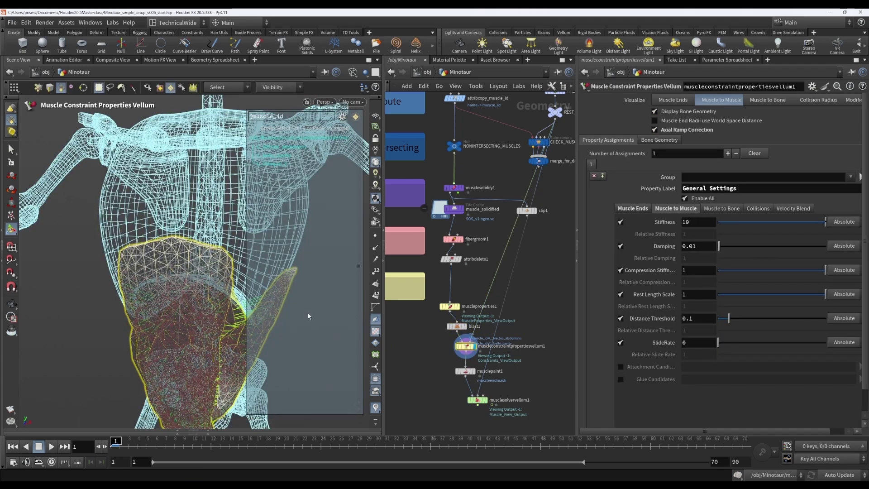
pyautogui.press('Return')
# Orbit around the three remaining muscles, selecting the abdominal muscle
pyautogui.click(163, 300)
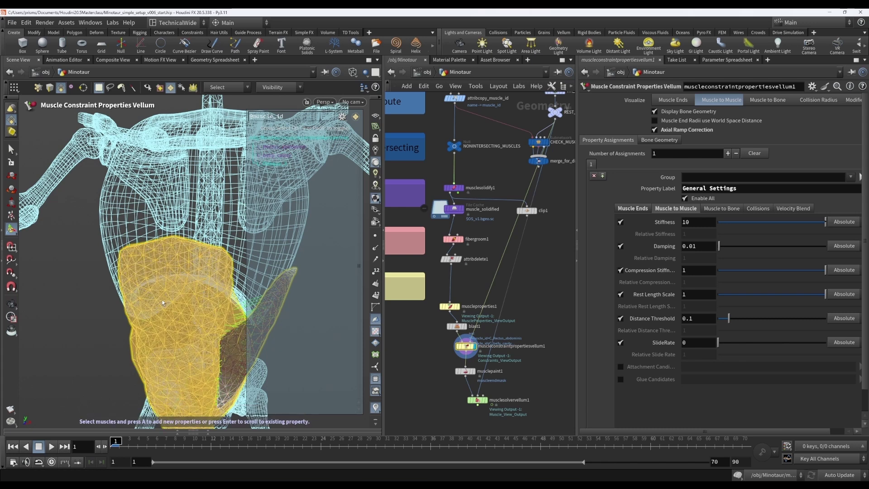
pyautogui.press('Escape')
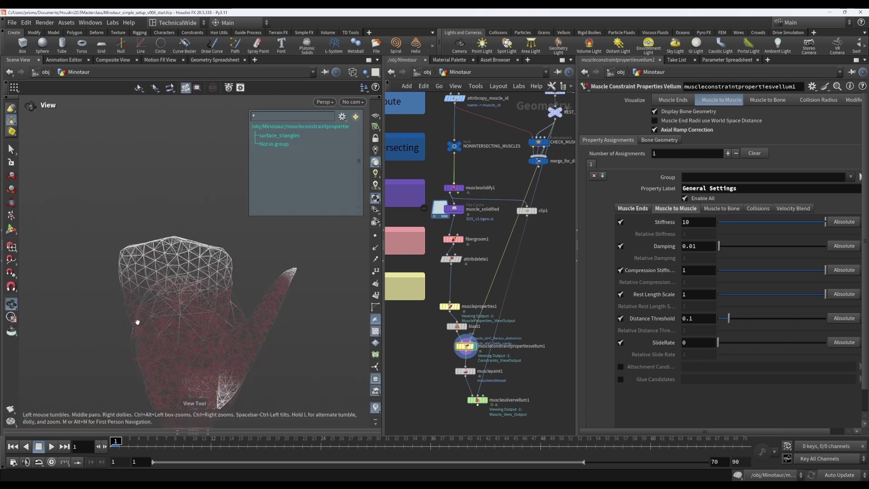
pyautogui.moveTo(108, 327); pyautogui.dragTo(148, 319)
pyautogui.moveTo(234, 314)
pyautogui.mouseDown()
pyautogui.moveTo(258, 266)
pyautogui.moveTo(234, 303)
pyautogui.mouseUp()
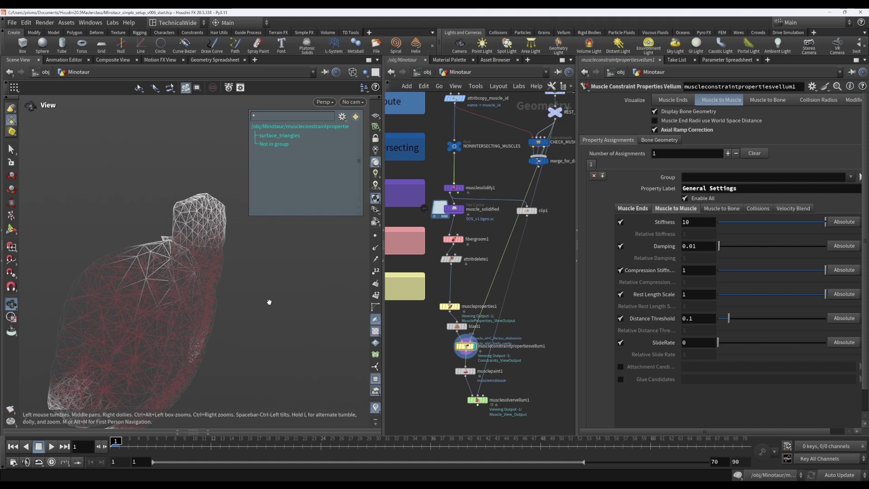
pyautogui.press('Return')
pyautogui.click(184, 362)
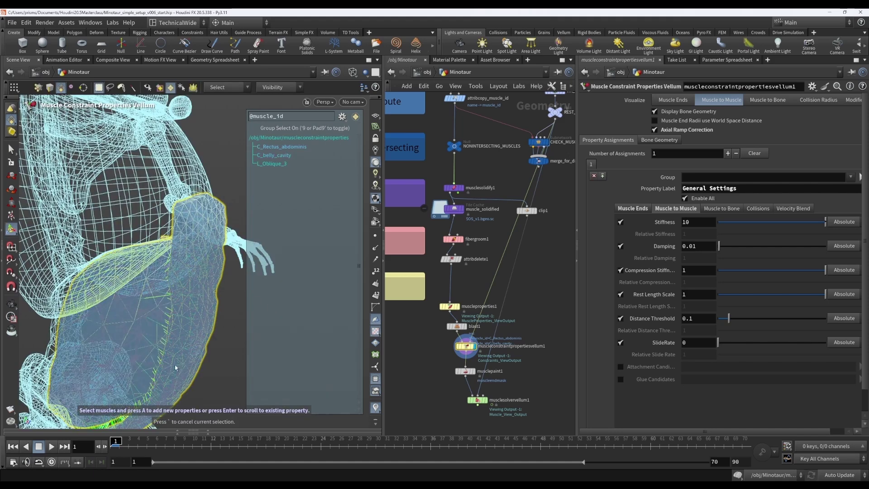
pyautogui.press('Escape')
pyautogui.moveTo(212, 377); pyautogui.dragTo(204, 362)
pyautogui.press('Return')
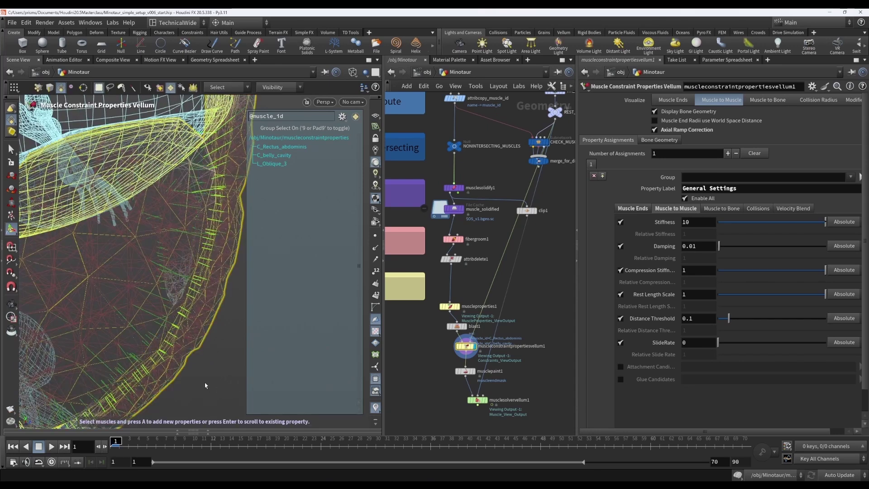
pyautogui.click(352, 72)
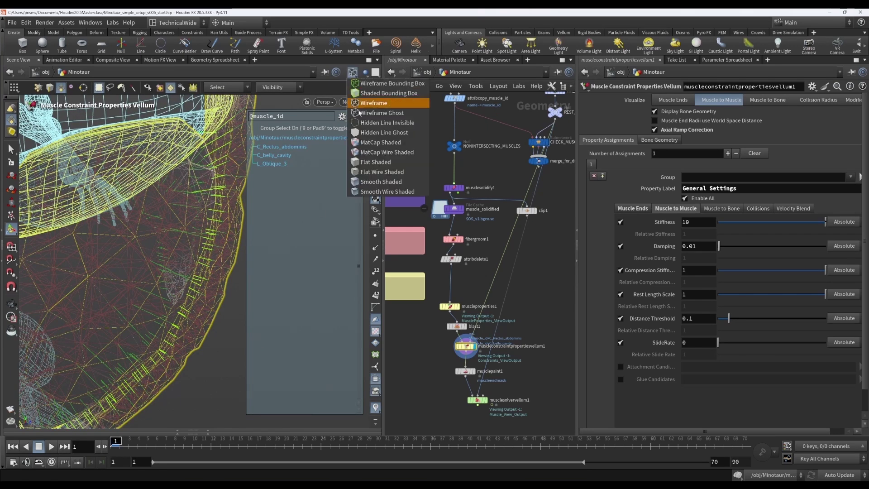
pyautogui.click(384, 183)
pyautogui.moveTo(212, 311)
pyautogui.keyDown('alt'); pyautogui.mouseDown()
pyautogui.moveTo(232, 340)
pyautogui.moveTo(121, 369)
pyautogui.mouseUp(); pyautogui.keyUp('alt')
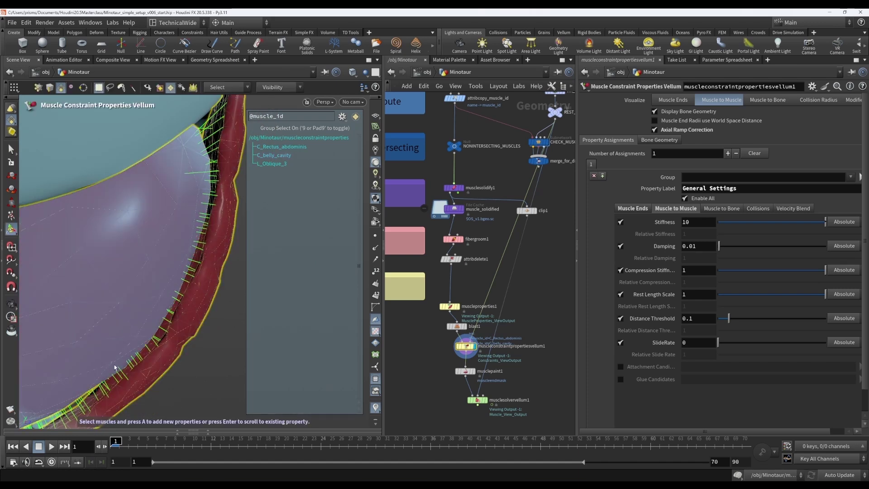
pyautogui.press('Escape')
pyautogui.press('Return')
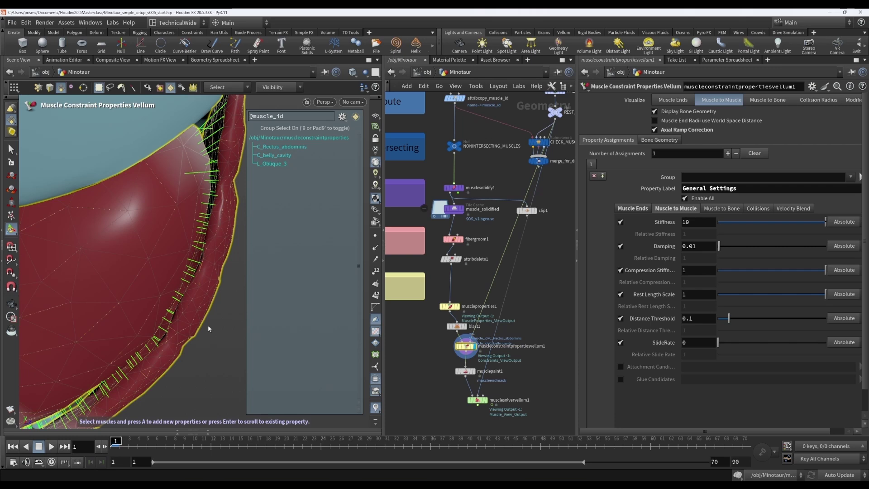
pyautogui.click(353, 73)
pyautogui.click(372, 103)
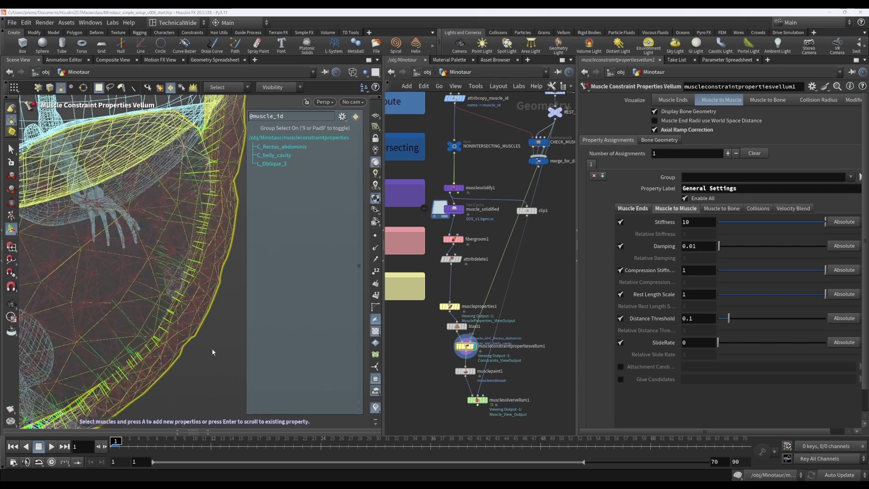
pyautogui.press('Escape')
pyautogui.moveTo(204, 348); pyautogui.dragTo(198, 264)
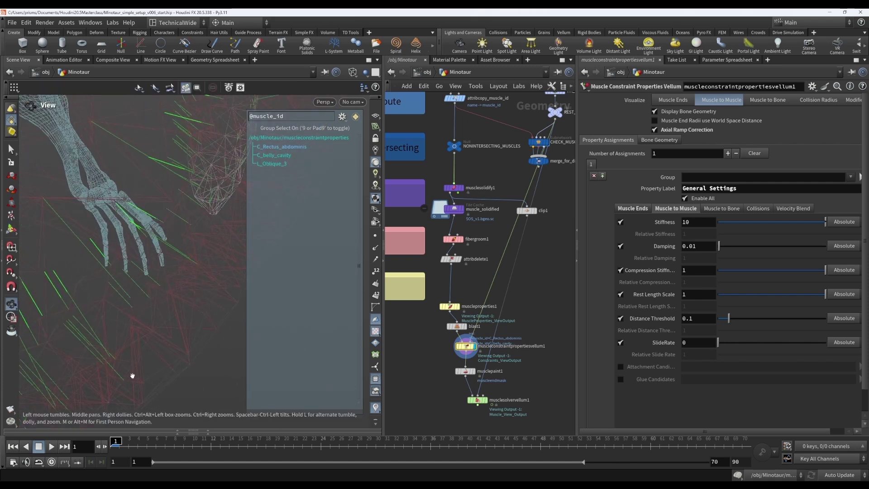
# Inspect the constraint lines and select the Muscle to Muscle Distance Threshold value 0.1
pyautogui.moveTo(202, 286)
pyautogui.mouseDown()
pyautogui.moveTo(224, 299)
pyautogui.moveTo(195, 294)
pyautogui.mouseUp()
pyautogui.moveTo(207, 262); pyautogui.dragTo(175, 281)
pyautogui.press('Return')
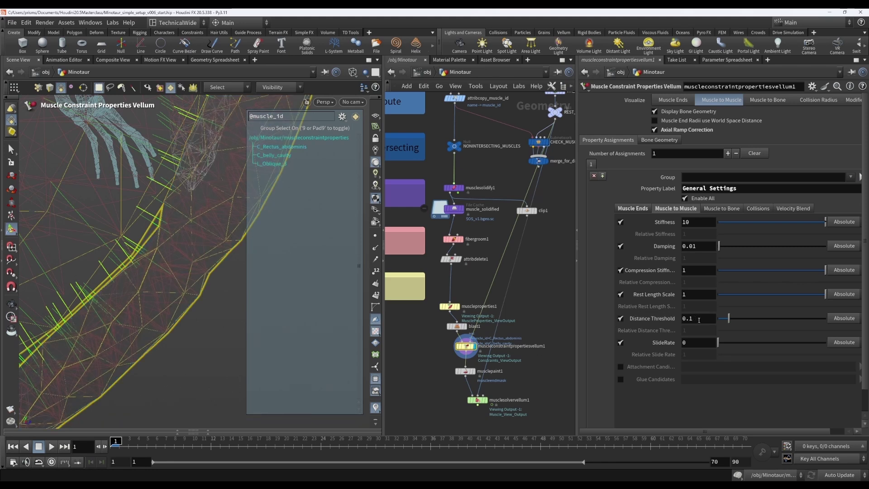
pyautogui.moveTo(700, 321); pyautogui.dragTo(663, 317)
pyautogui.click(703, 319)
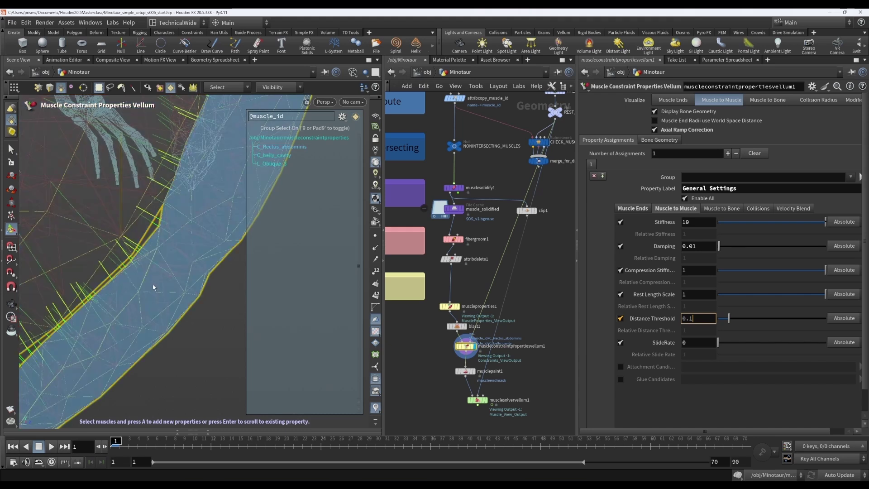
# Examine the green constraint lines closely, then lower Distance Threshold from 0.1 to 0.032
pyautogui.press('Escape')
pyautogui.moveTo(143, 275); pyautogui.dragTo(138, 264)
pyautogui.keyDown('alt'); pyautogui.moveTo(137, 264); pyautogui.dragTo(165, 283, button='right'); pyautogui.keyUp('alt')
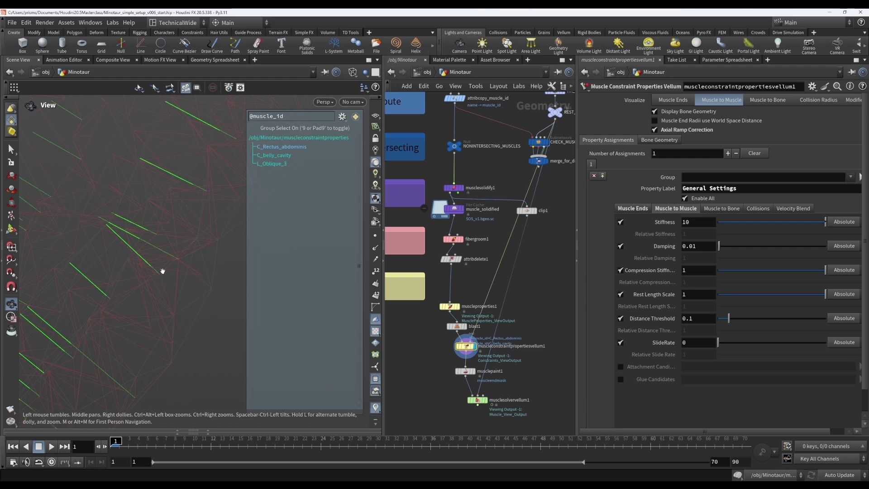
pyautogui.press('Return')
pyautogui.press('Escape')
pyautogui.moveTo(170, 285)
pyautogui.mouseDown()
pyautogui.moveTo(172, 269)
pyautogui.moveTo(136, 283)
pyautogui.moveTo(164, 262)
pyautogui.moveTo(155, 252)
pyautogui.moveTo(176, 268)
pyautogui.moveTo(134, 252)
pyautogui.mouseUp()
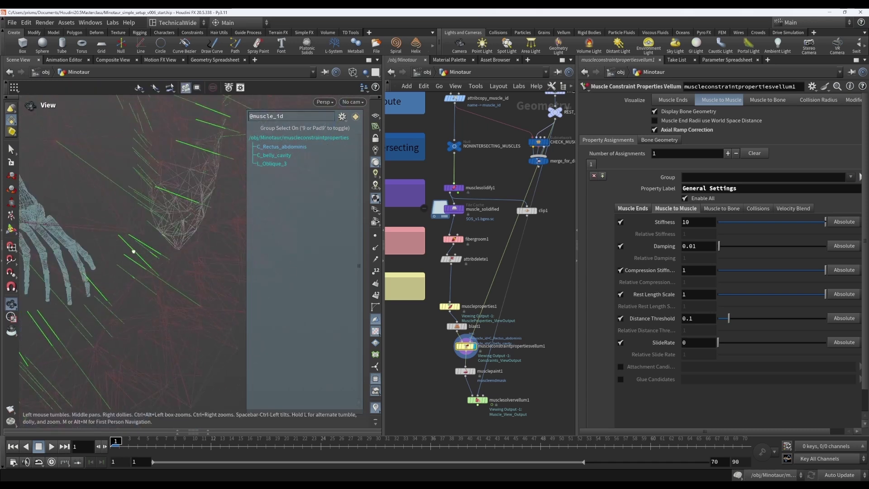
pyautogui.press('Return')
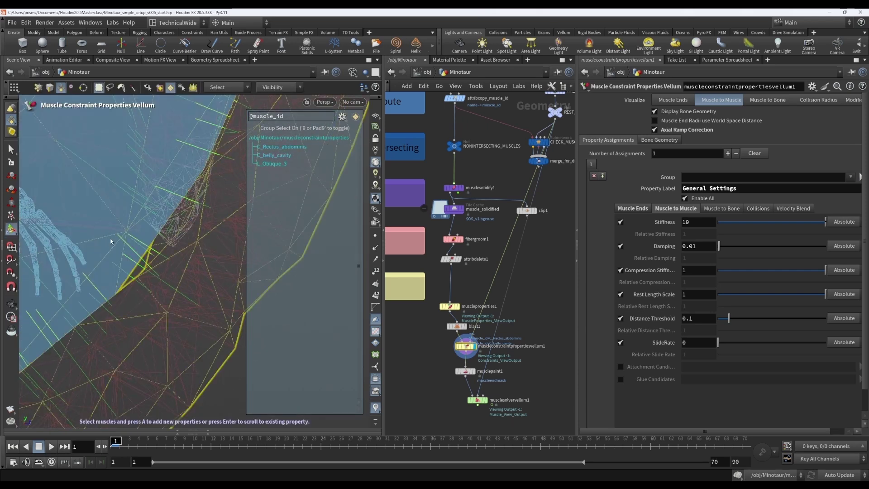
pyautogui.keyDown('alt'); pyautogui.moveTo(129, 231); pyautogui.dragTo(111, 248); pyautogui.keyUp('alt')
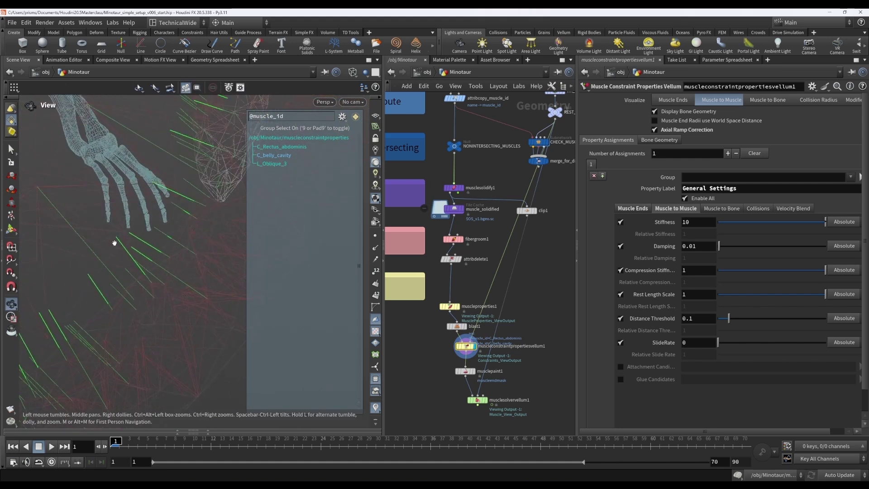
pyautogui.press('Return')
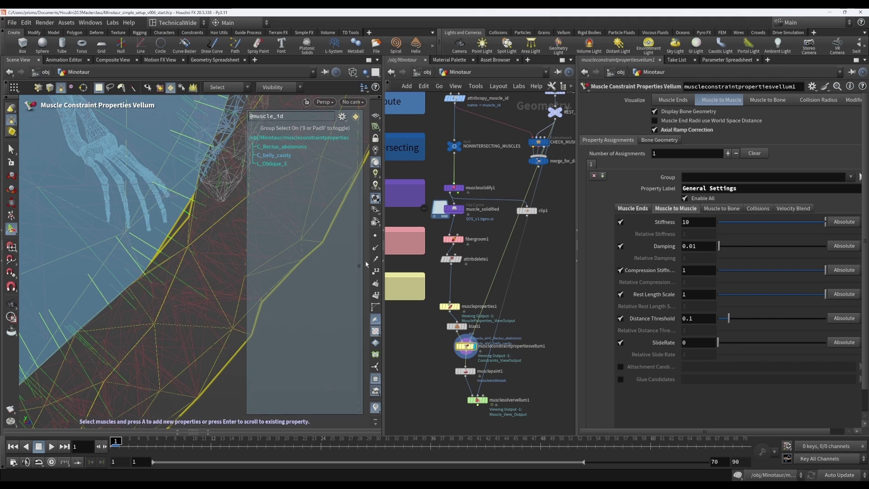
pyautogui.moveTo(728, 319); pyautogui.dragTo(721, 322)
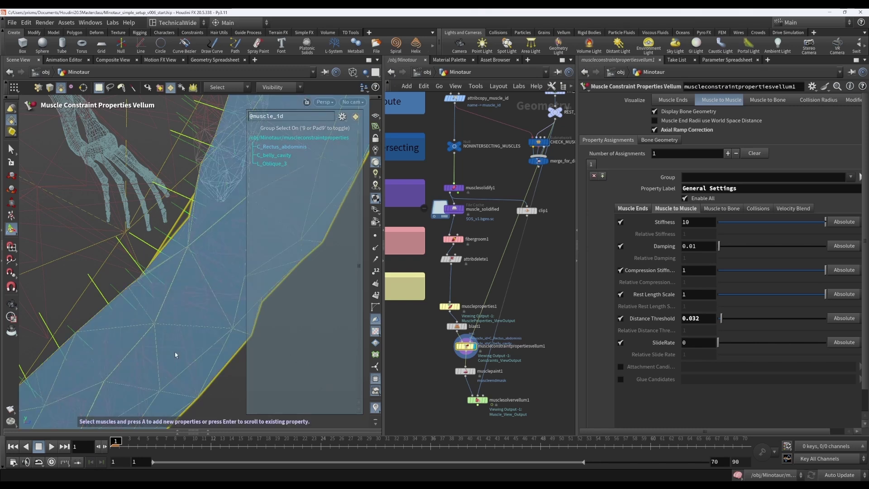
# Inspect the muscle rim's constraint lines, then raise Distance Threshold to about 0.095
pyautogui.moveTo(191, 323)
pyautogui.keyDown('alt'); pyautogui.mouseDown()
pyautogui.moveTo(155, 326)
pyautogui.moveTo(189, 318)
pyautogui.mouseUp(); pyautogui.keyUp('alt')
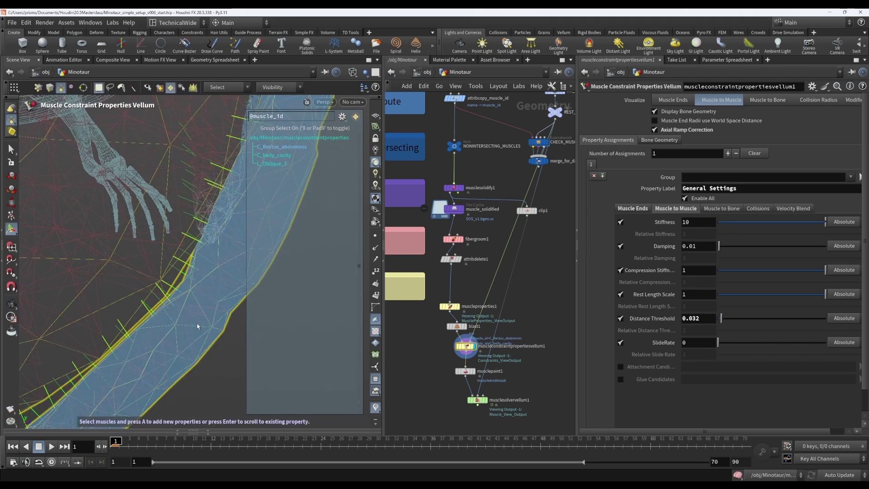
pyautogui.keyDown('alt'); pyautogui.moveTo(213, 324); pyautogui.dragTo(204, 304); pyautogui.keyUp('alt')
pyautogui.keyDown('alt'); pyautogui.moveTo(205, 304); pyautogui.dragTo(138, 345, button='middle'); pyautogui.keyUp('alt')
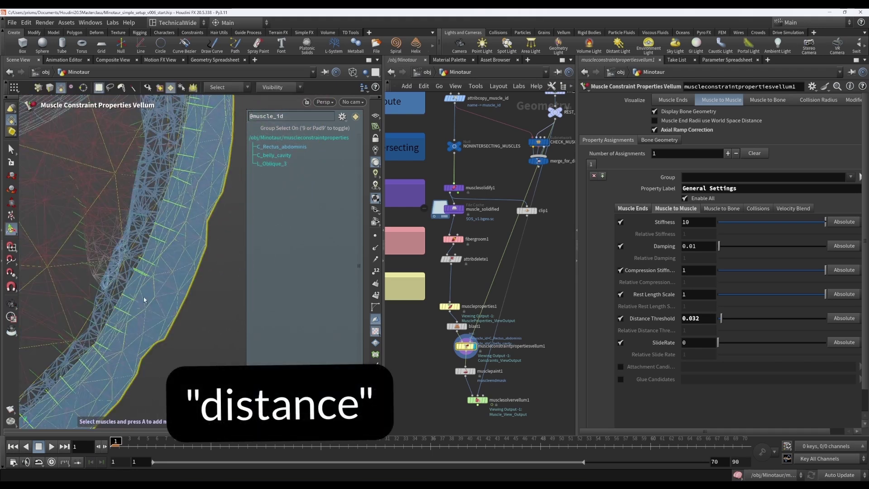
pyautogui.keyDown('alt'); pyautogui.moveTo(151, 296); pyautogui.dragTo(243, 282); pyautogui.keyUp('alt')
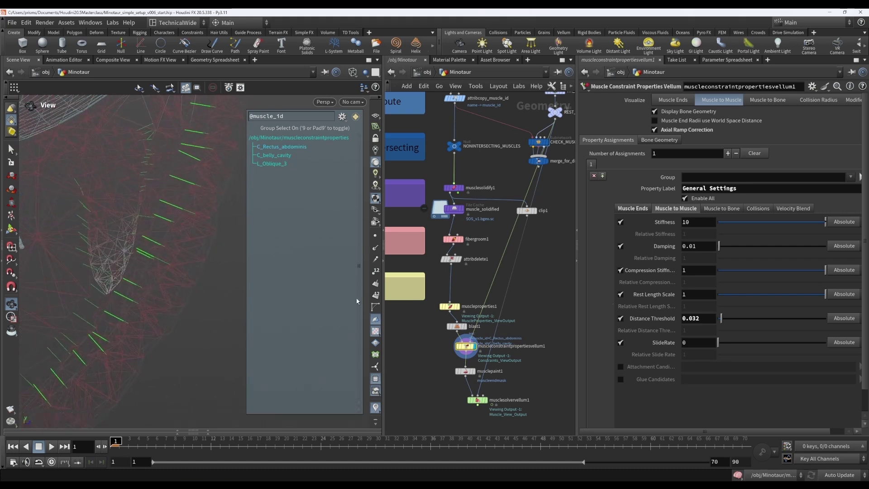
pyautogui.moveTo(721, 320); pyautogui.dragTo(729, 322)
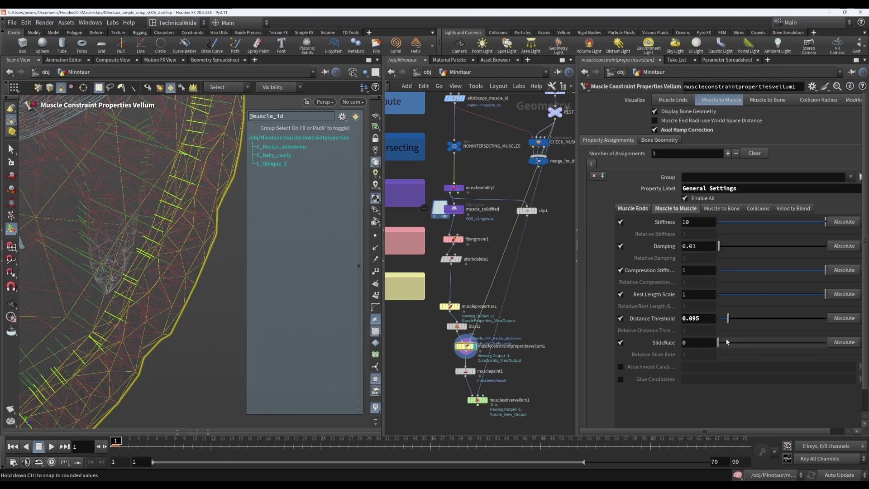
# Try SlideRate at 1 then back to 0, and set Distance Threshold to 0.126
pyautogui.moveTo(726, 344); pyautogui.dragTo(856, 347)
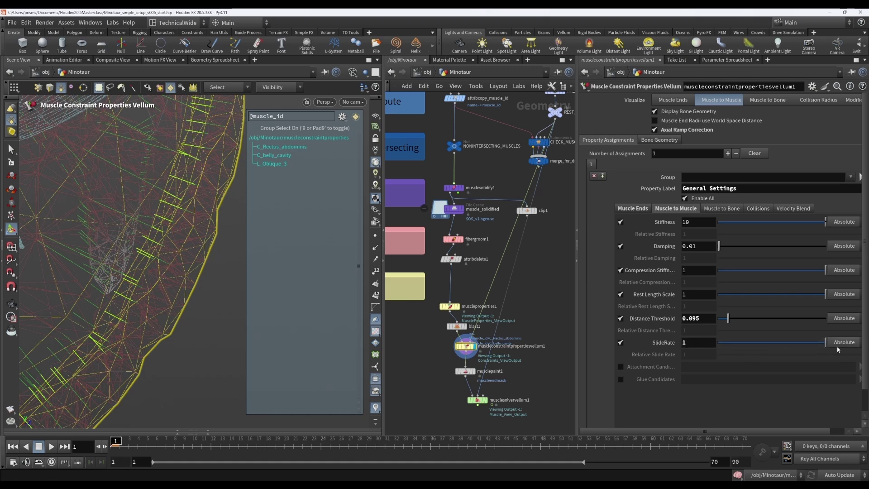
pyautogui.moveTo(804, 350); pyautogui.dragTo(710, 346)
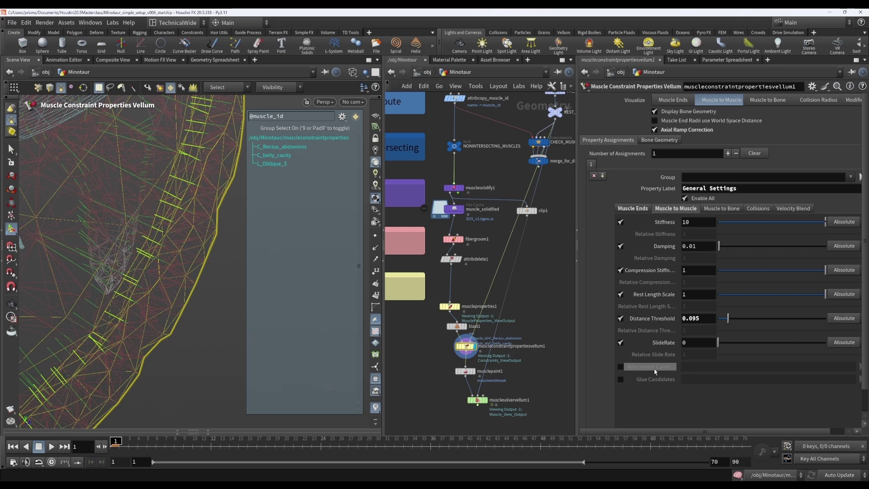
pyautogui.click(739, 322)
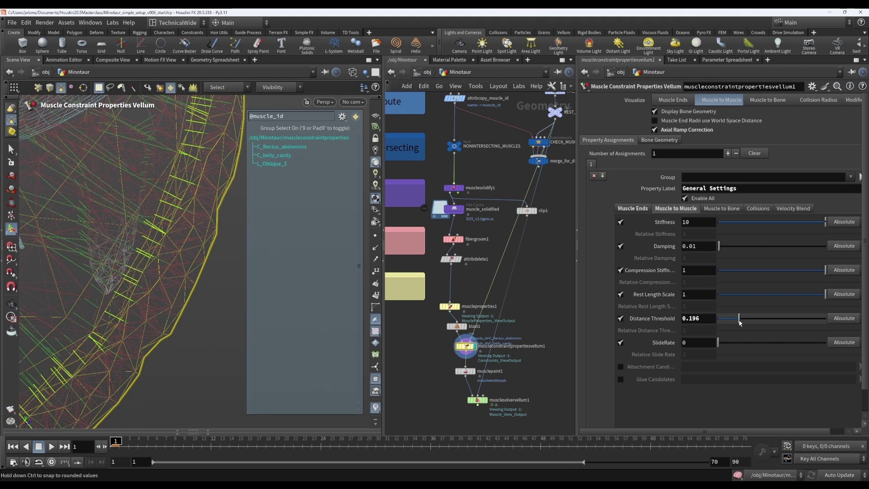
pyautogui.moveTo(739, 322); pyautogui.dragTo(733, 321)
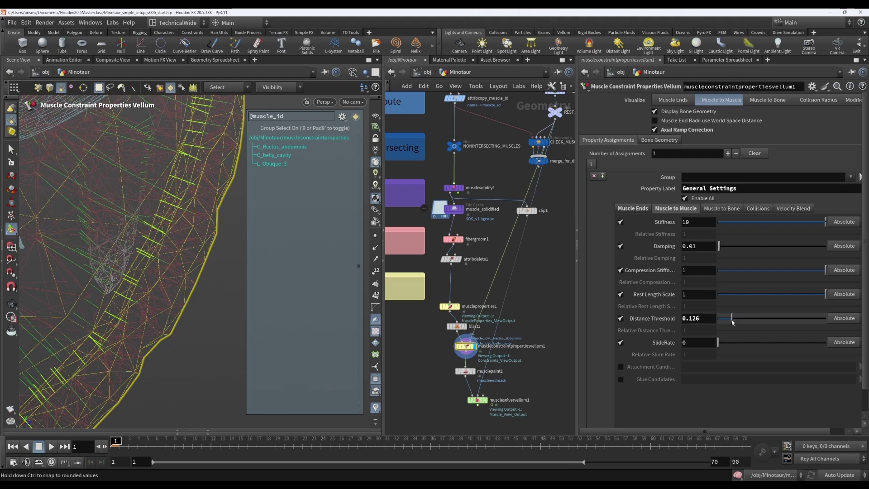
pyautogui.keyDown('alt'); pyautogui.moveTo(216, 295); pyautogui.dragTo(188, 278); pyautogui.keyUp('alt')
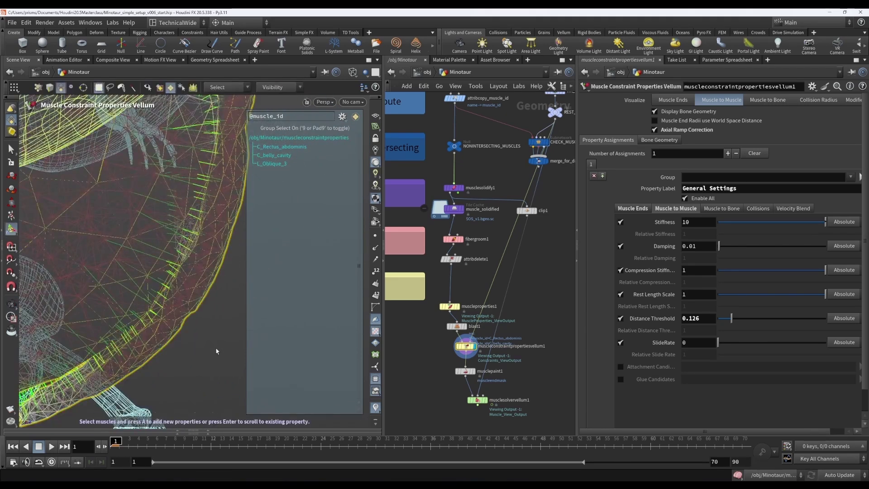
pyautogui.scroll(-5, 216, 349)
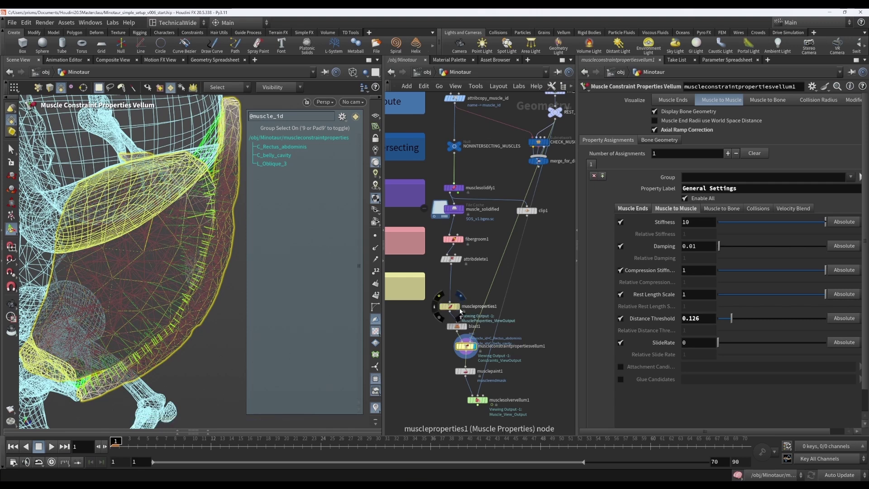
# Bypass blast1 to show every muscle, frame the pelvis, and raise Distance Threshold to 0.186
pyautogui.click(447, 316)
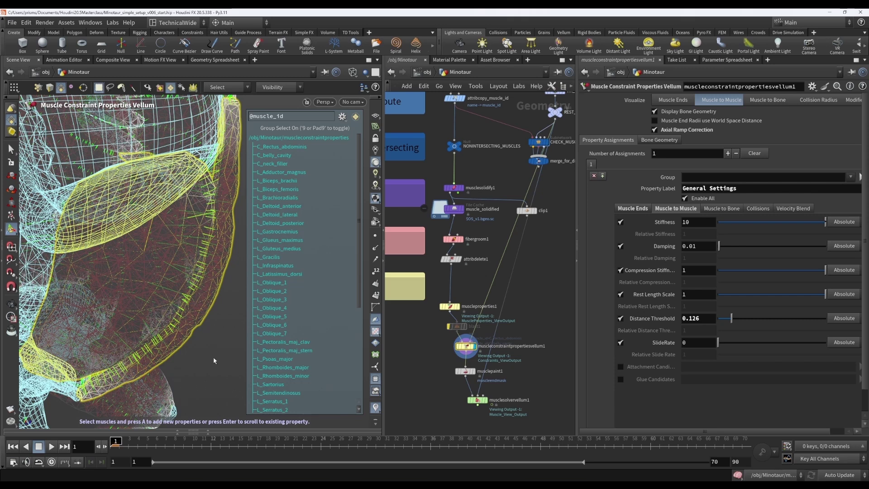
pyautogui.scroll(-4, 210, 356)
pyautogui.keyDown('alt'); pyautogui.moveTo(210, 356); pyautogui.dragTo(113, 324, button='middle'); pyautogui.keyUp('alt')
pyautogui.keyDown('alt'); pyautogui.moveTo(113, 324); pyautogui.dragTo(101, 350); pyautogui.keyUp('alt')
pyautogui.moveTo(147, 353); pyautogui.dragTo(179, 316, button='right')
pyautogui.moveTo(180, 316); pyautogui.dragTo(226, 309)
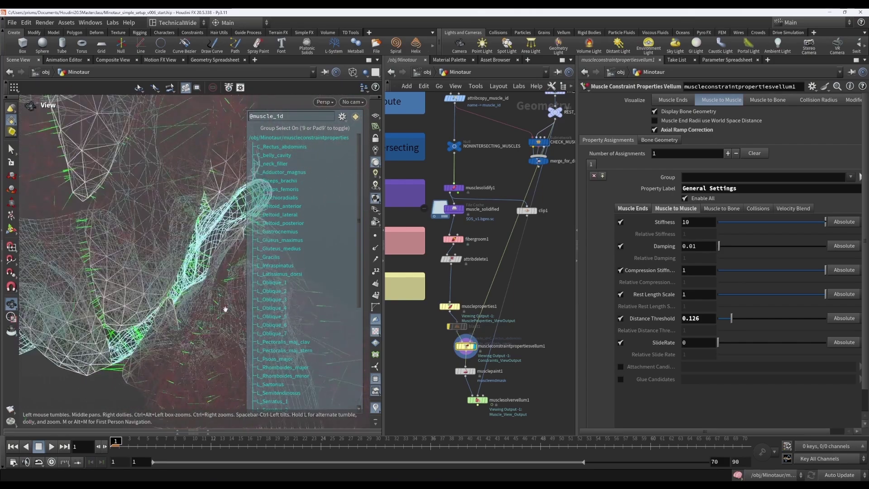
pyautogui.press('Return')
pyautogui.moveTo(731, 318); pyautogui.dragTo(738, 318)
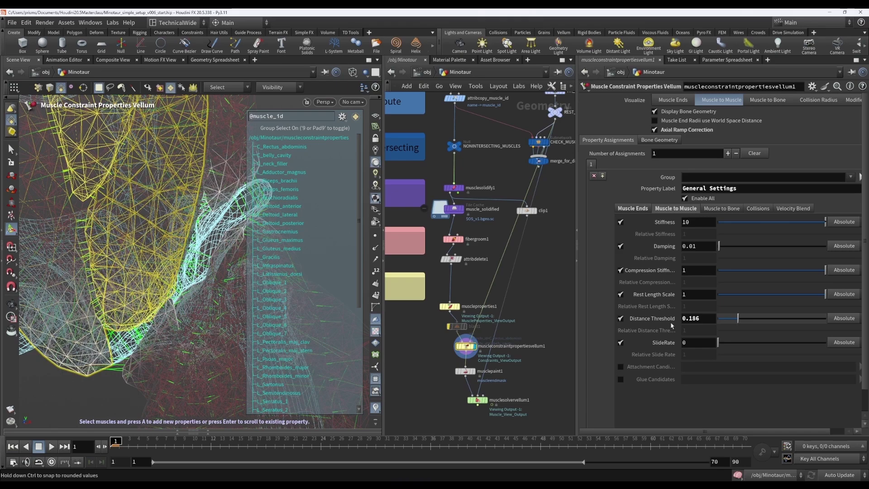
pyautogui.keyDown('alt'); pyautogui.moveTo(190, 271); pyautogui.dragTo(211, 246); pyautogui.keyUp('alt')
pyautogui.press('Return')
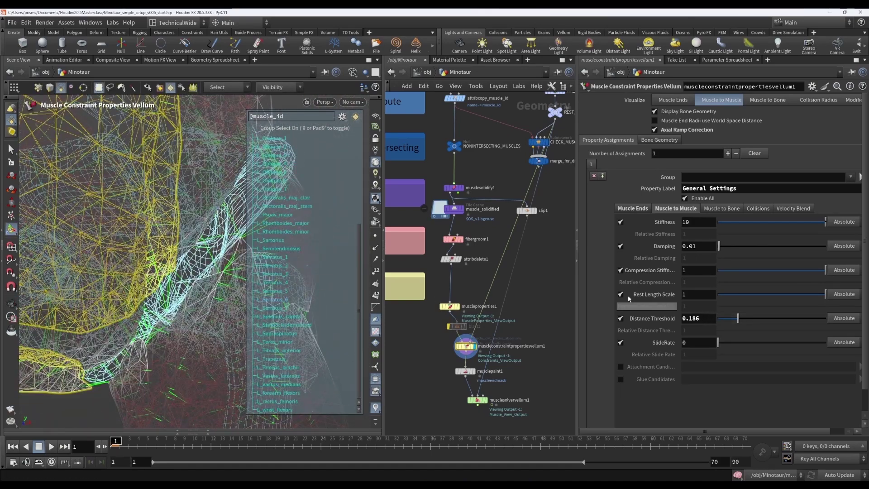
pyautogui.keyDown('alt'); pyautogui.moveTo(221, 357); pyautogui.dragTo(62, 263); pyautogui.keyUp('alt')
pyautogui.keyDown('alt'); pyautogui.moveTo(206, 320); pyautogui.dragTo(208, 274); pyautogui.keyUp('alt')
pyautogui.press('Return')
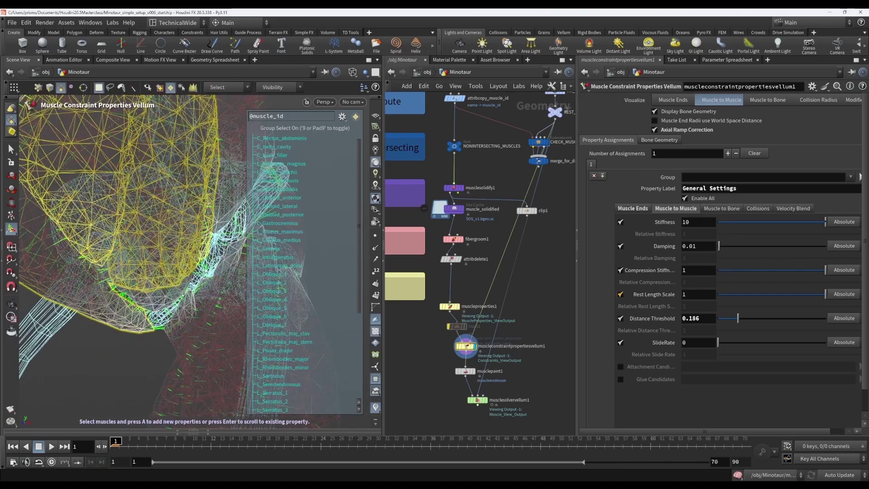
pyautogui.press('Escape')
pyautogui.moveTo(223, 310); pyautogui.dragTo(168, 328)
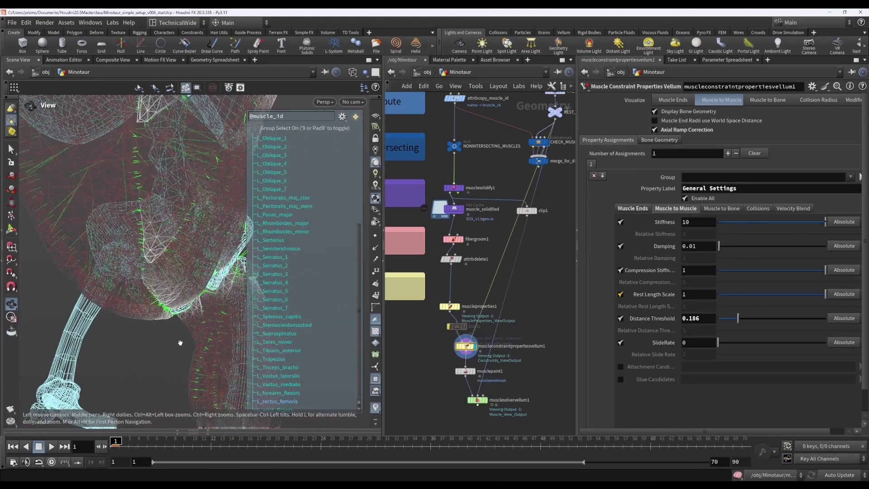
pyautogui.press('Return')
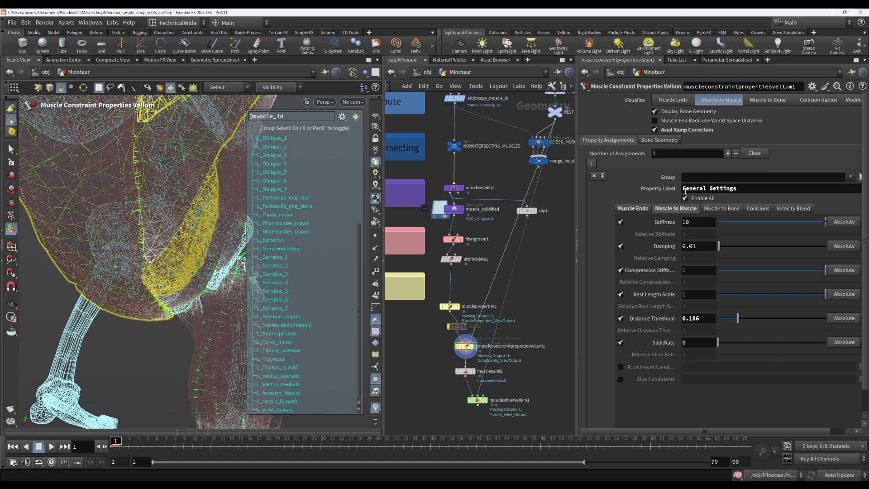
pyautogui.click(778, 176)
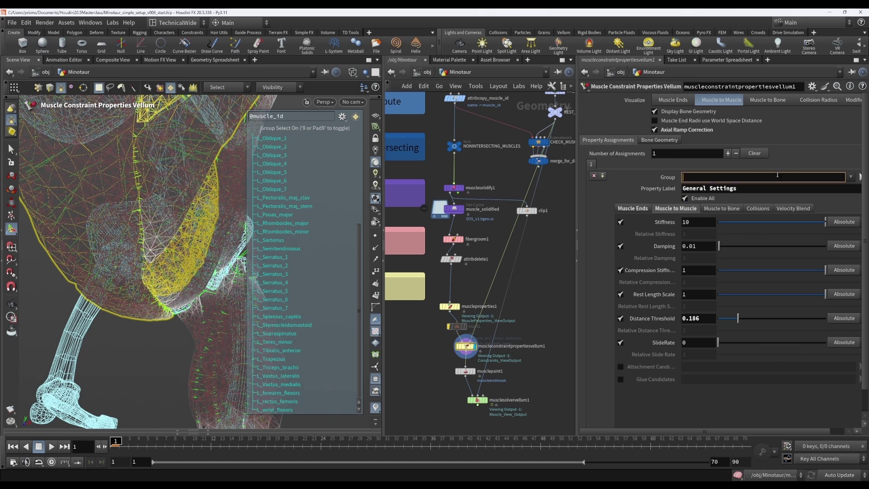
pyautogui.click(647, 165)
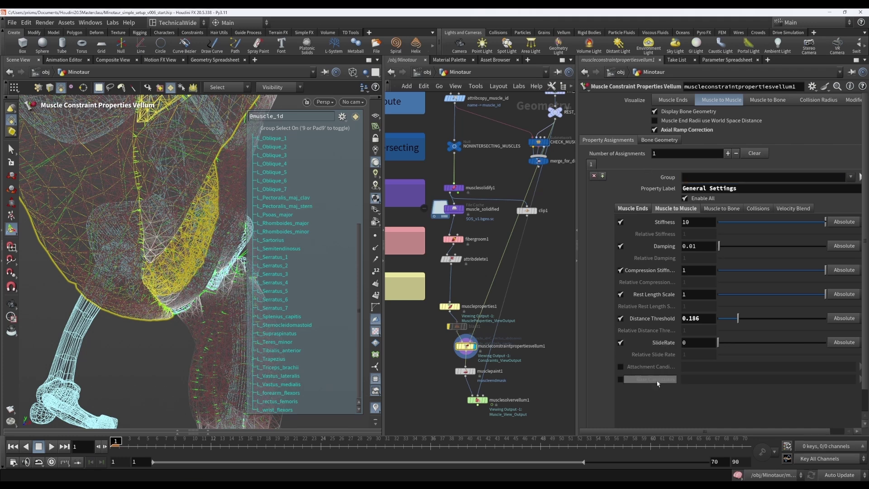
pyautogui.moveTo(653, 367)
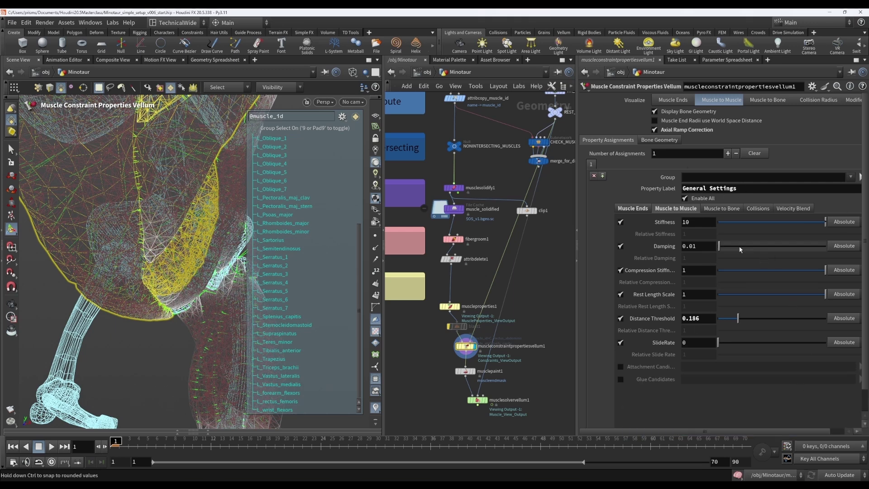
# Re-enable blast1 to isolate the three muscles and frame them in view
pyautogui.click(449, 327)
pyautogui.click(458, 326)
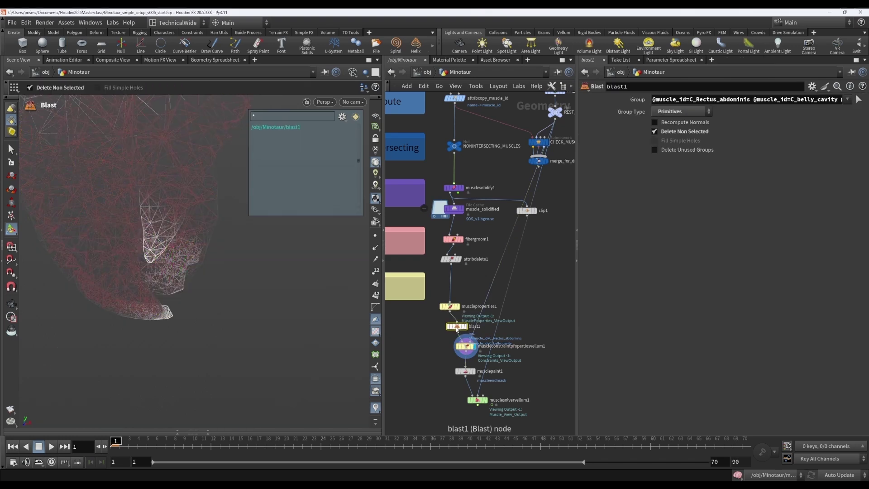
pyautogui.hotkey('space', 'g')
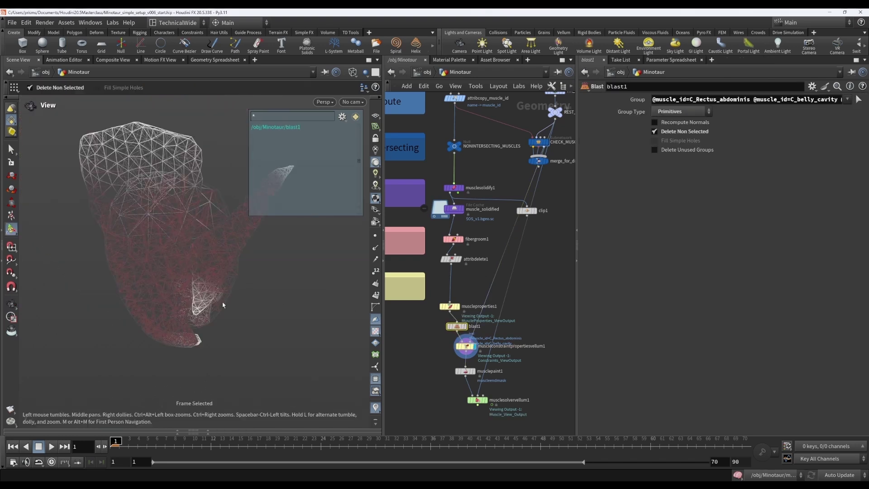
pyautogui.keyDown('alt'); pyautogui.moveTo(198, 291); pyautogui.dragTo(193, 288); pyautogui.keyUp('alt')
pyautogui.scroll(3, 194, 288)
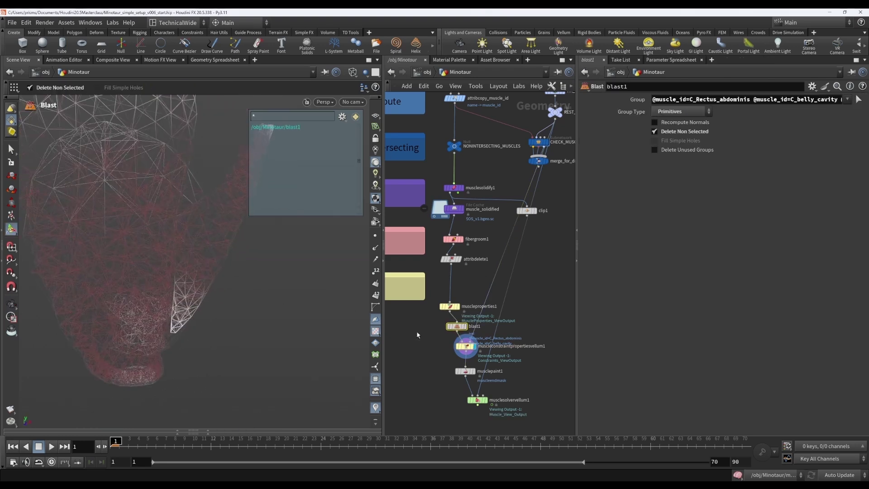
# Pick C_Rectus_abdominis in muscleconstraintpropertiesvellum1 and add a property assignment for it
pyautogui.click(466, 346)
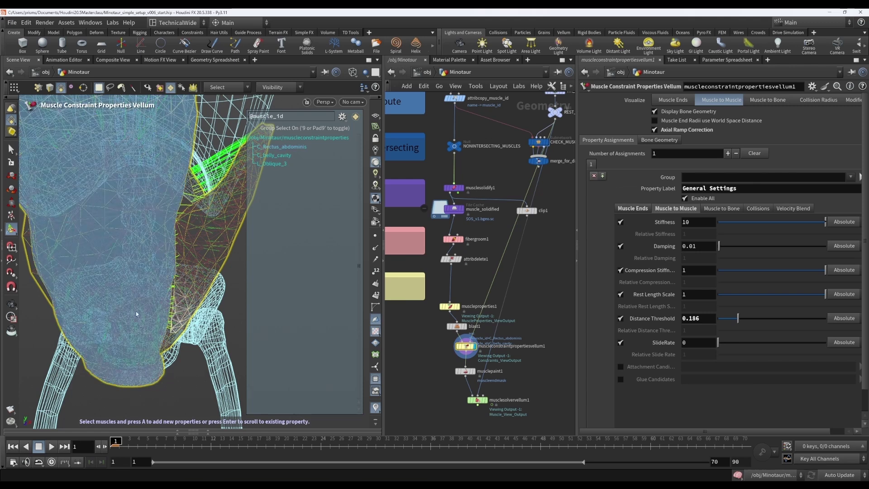
pyautogui.click(126, 306)
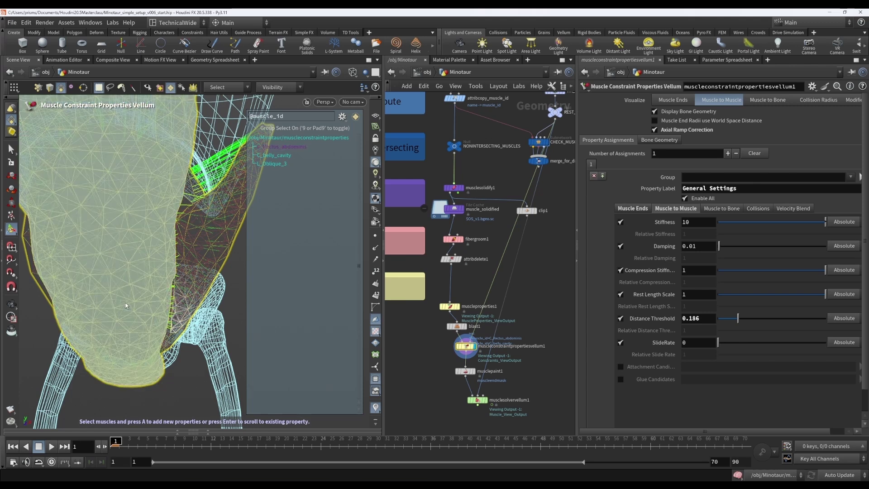
pyautogui.press('a')
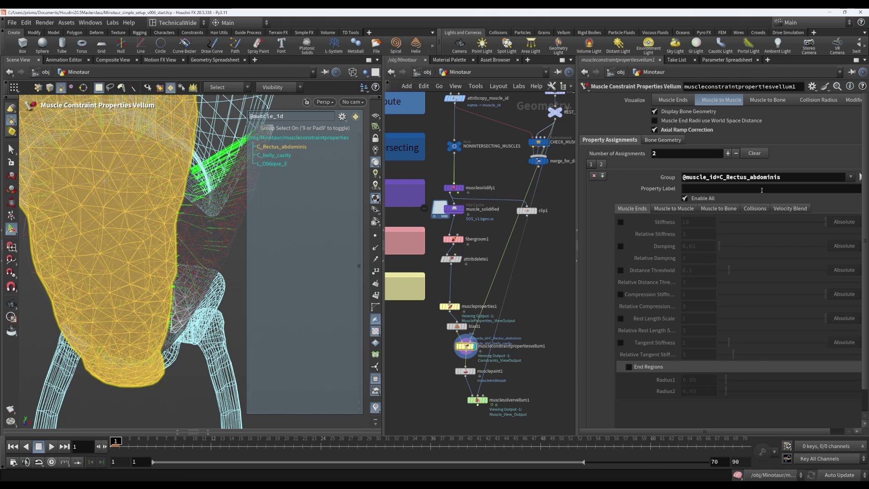
# Enable Muscle to Muscle Attachment Candidates and set C_belly_cavity as the candidate
pyautogui.click(683, 209)
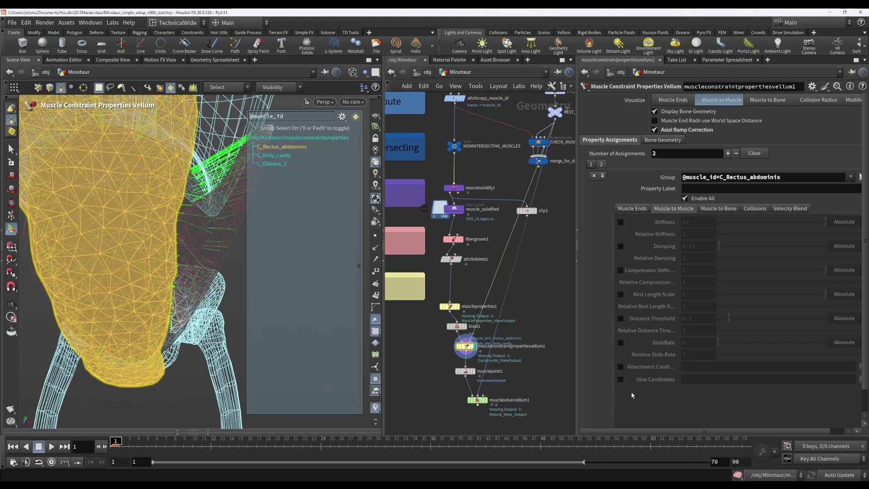
pyautogui.click(621, 368)
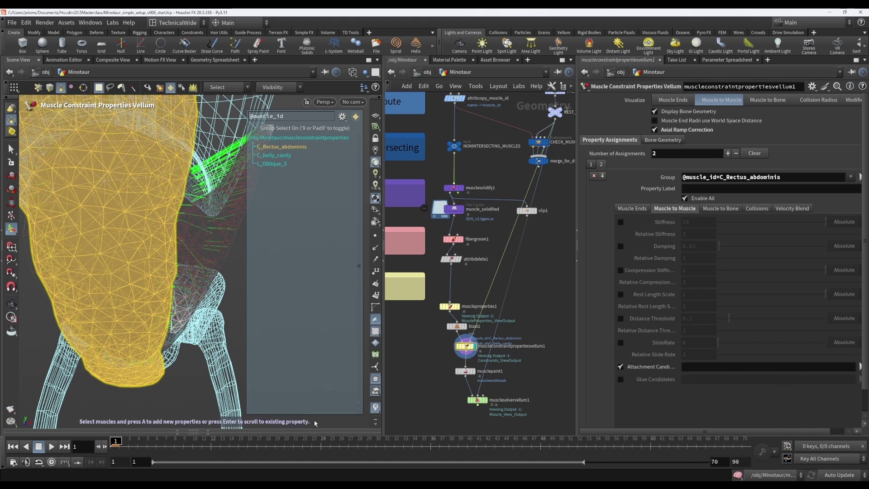
pyautogui.press('Escape')
pyautogui.keyDown('alt'); pyautogui.moveTo(213, 389); pyautogui.dragTo(267, 373); pyautogui.keyUp('alt')
pyautogui.keyDown('alt'); pyautogui.moveTo(226, 378); pyautogui.dragTo(156, 389, button='right'); pyautogui.keyUp('alt')
pyautogui.click(859, 367)
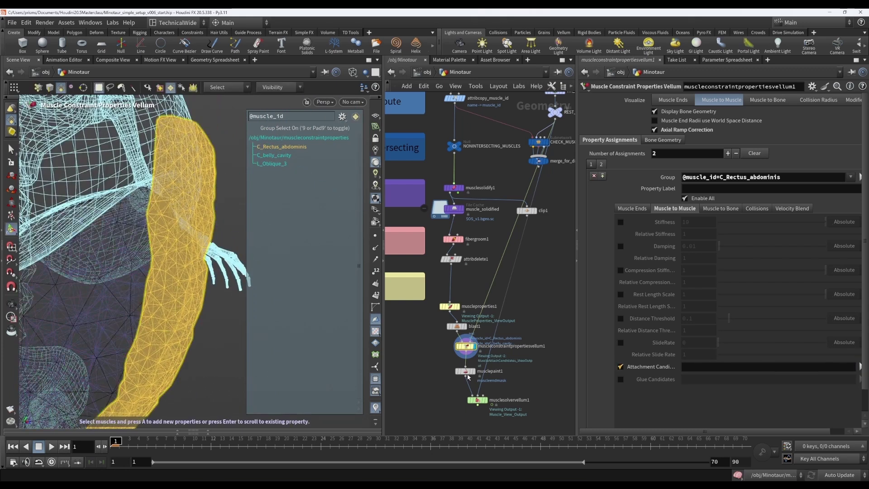
pyautogui.click(91, 314)
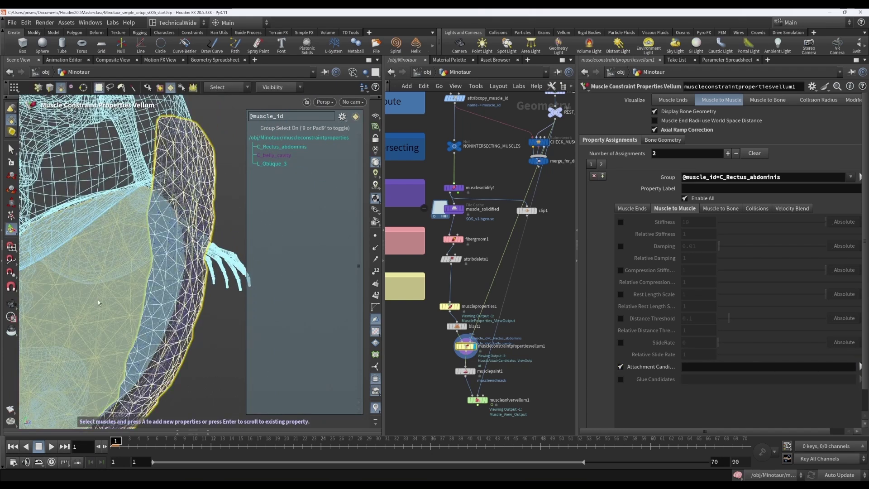
pyautogui.press('Return')
pyautogui.keyDown('alt'); pyautogui.moveTo(213, 339); pyautogui.dragTo(168, 333); pyautogui.keyUp('alt')
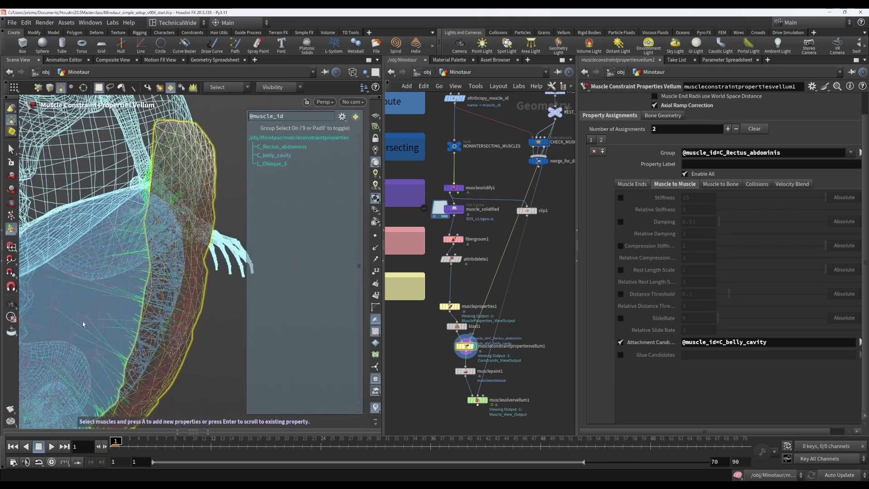
pyautogui.click(82, 324)
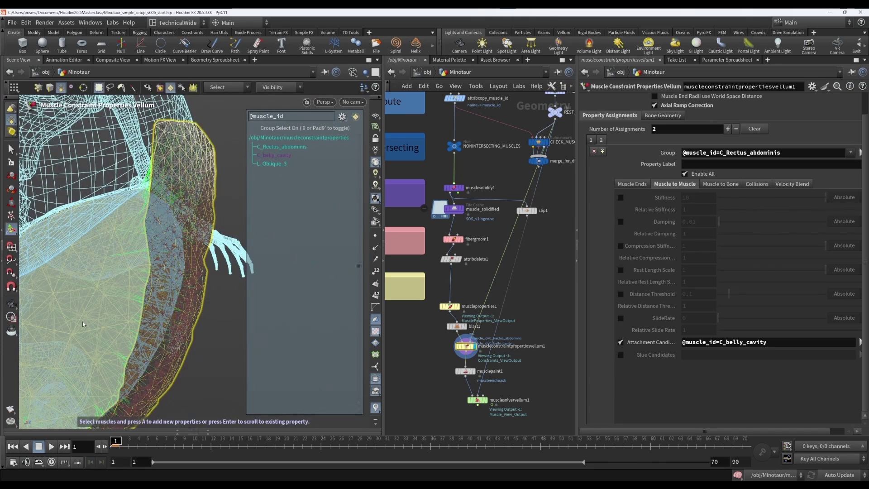
# Add a C_belly_cavity assignment with L_Oblique_3 as its muscle-to-muscle attachment candidate
pyautogui.press('a')
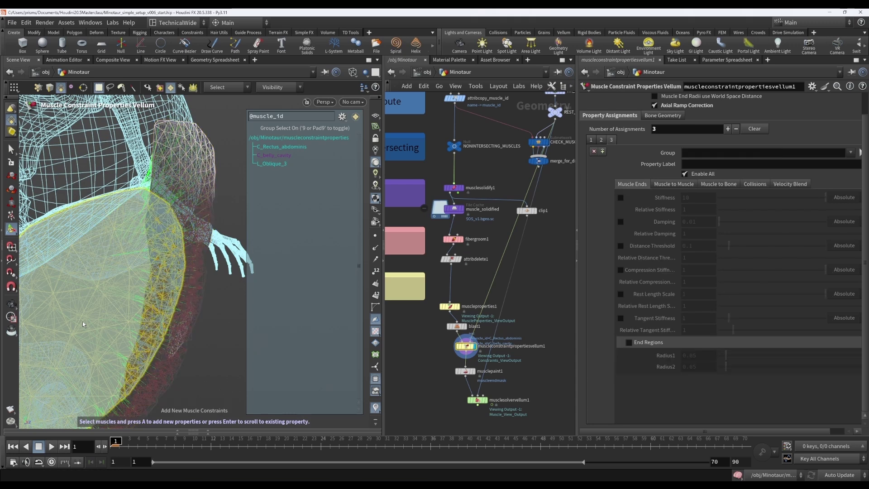
pyautogui.moveTo(770, 153); pyautogui.dragTo(684, 153)
pyautogui.click(718, 185)
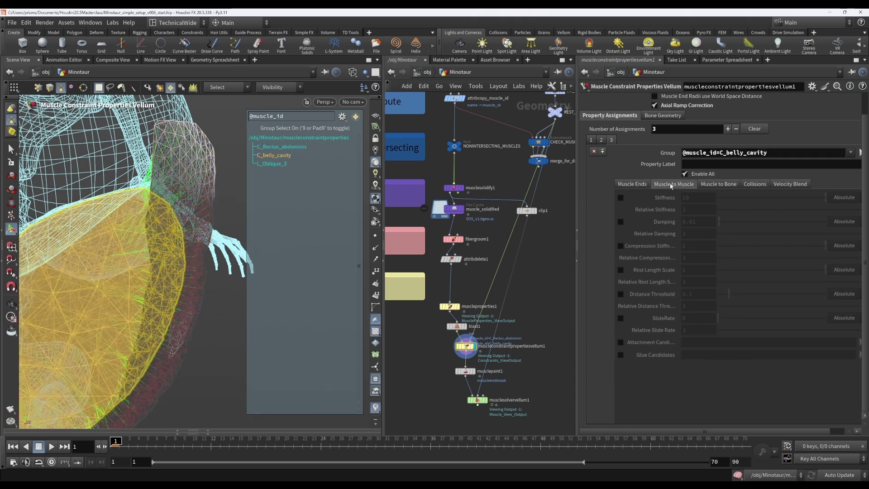
pyautogui.click(620, 342)
pyautogui.press('Escape')
pyautogui.moveTo(231, 348); pyautogui.dragTo(211, 302)
pyautogui.press('Return')
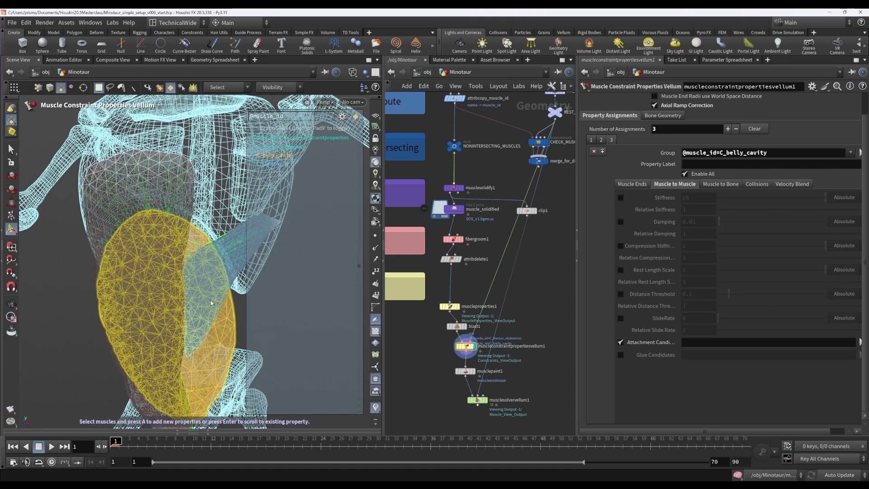
pyautogui.click(861, 343)
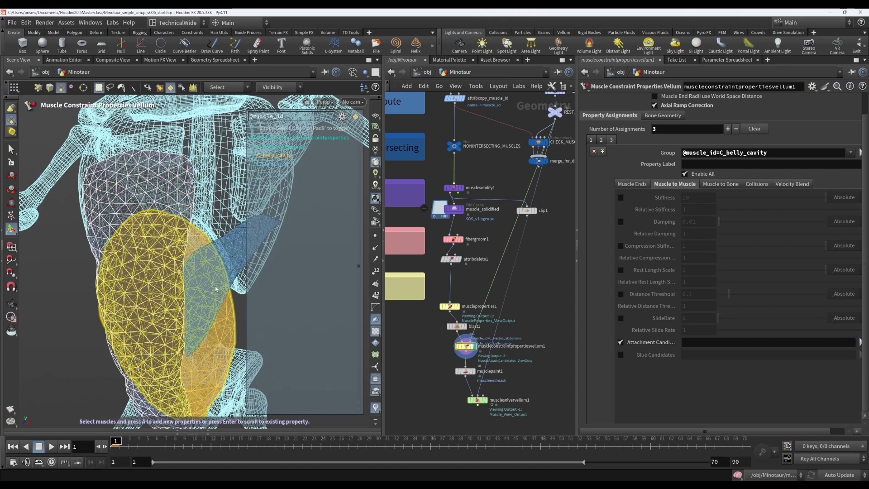
pyautogui.click(226, 261)
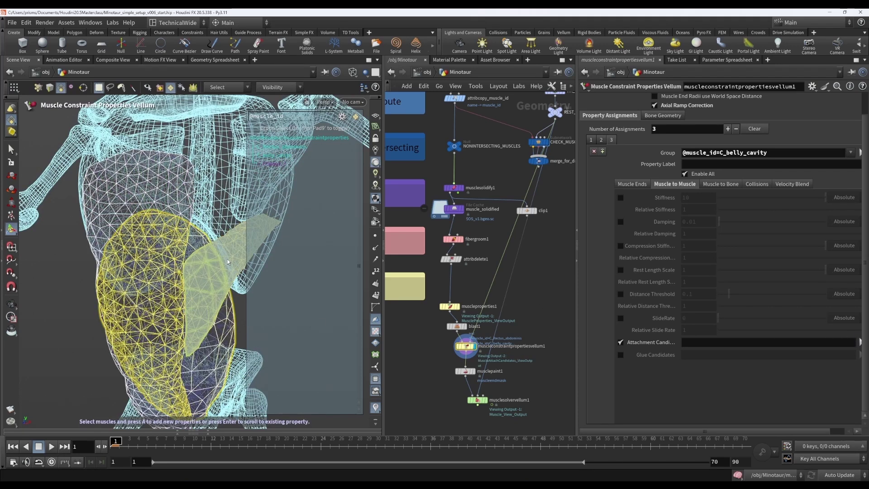
pyautogui.press('Return')
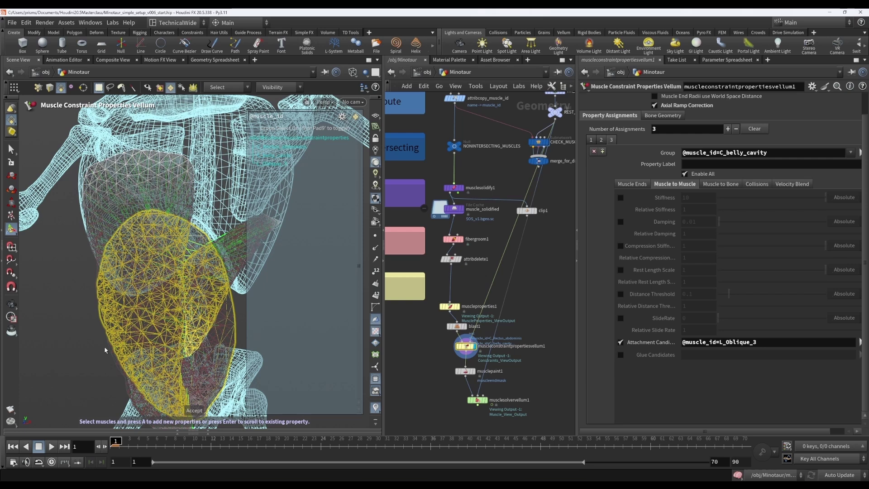
# Inspect the new attachment around the belly and oblique, then check the C_belly_cavity group expression
pyautogui.keyDown('alt'); pyautogui.moveTo(104, 359); pyautogui.dragTo(113, 339); pyautogui.keyUp('alt')
pyautogui.keyDown('alt'); pyautogui.moveTo(113, 339); pyautogui.dragTo(176, 344, button='right'); pyautogui.keyUp('alt')
pyautogui.keyDown('alt'); pyautogui.moveTo(176, 344); pyautogui.dragTo(190, 275); pyautogui.keyUp('alt')
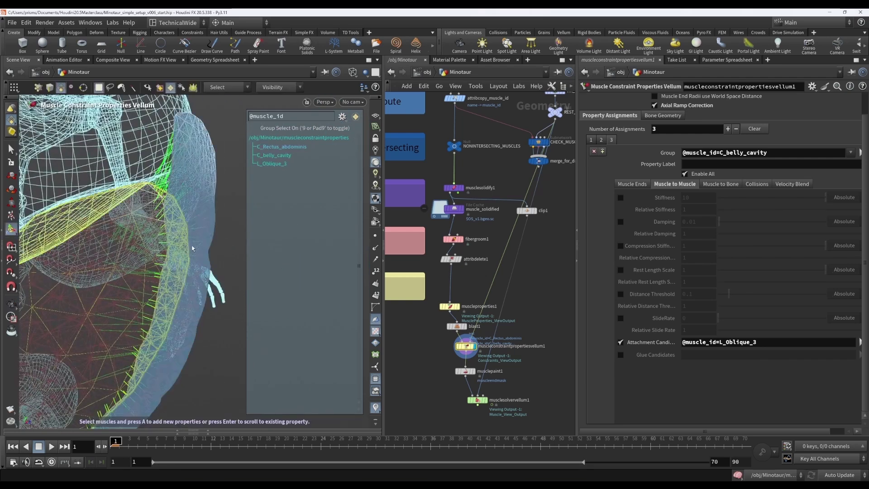
pyautogui.moveTo(223, 357)
pyautogui.keyDown('alt'); pyautogui.mouseDown()
pyautogui.moveTo(199, 365)
pyautogui.moveTo(228, 363)
pyautogui.mouseUp(); pyautogui.keyUp('alt')
pyautogui.press('Return')
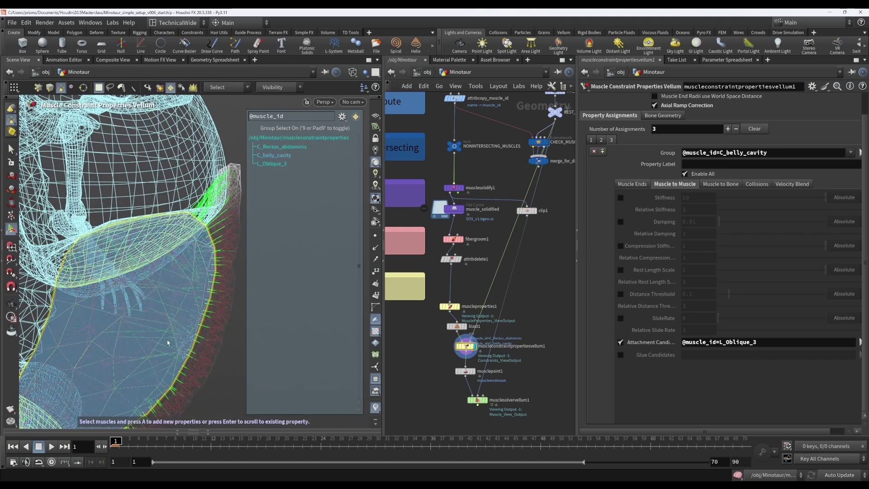
pyautogui.keyDown('alt'); pyautogui.moveTo(164, 342); pyautogui.dragTo(226, 308); pyautogui.keyUp('alt')
pyautogui.keyDown('alt'); pyautogui.moveTo(226, 307); pyautogui.dragTo(119, 310, button='middle'); pyautogui.keyUp('alt')
pyautogui.moveTo(170, 294)
pyautogui.keyDown('alt'); pyautogui.mouseDown()
pyautogui.moveTo(189, 348)
pyautogui.moveTo(171, 339)
pyautogui.moveTo(165, 317)
pyautogui.moveTo(178, 286)
pyautogui.mouseUp(); pyautogui.keyUp('alt')
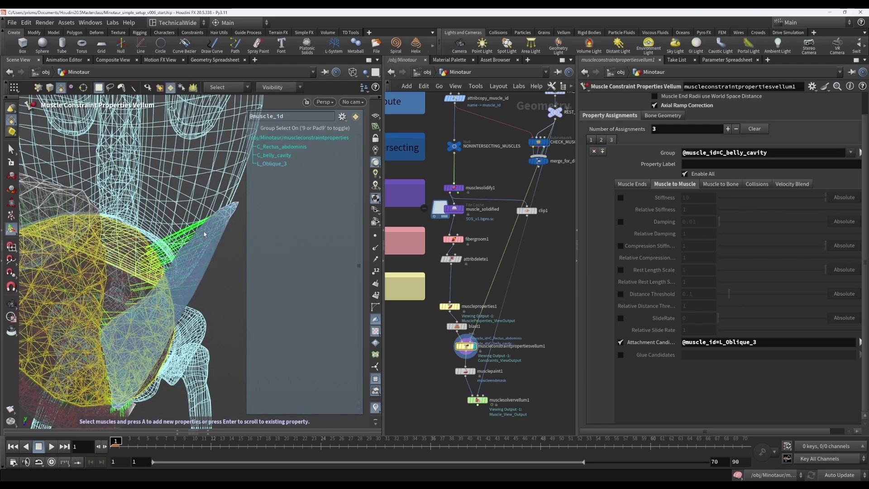
pyautogui.press('Escape')
pyautogui.moveTo(209, 308); pyautogui.dragTo(242, 316)
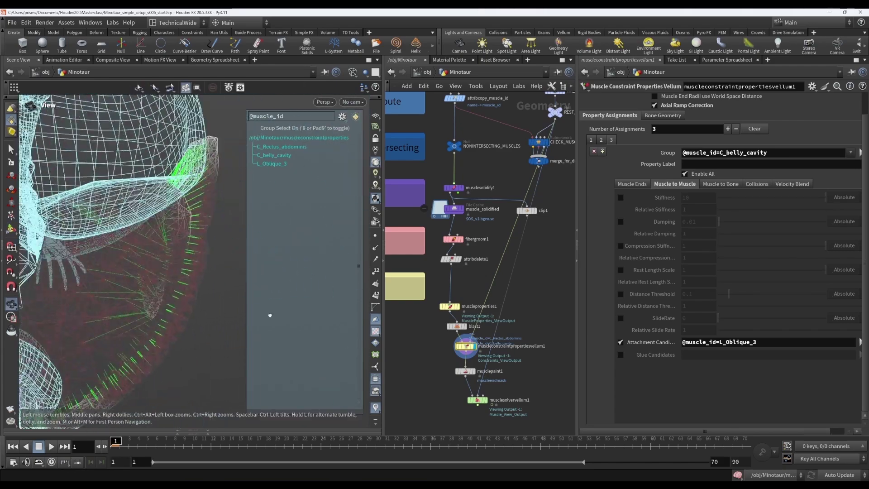
pyautogui.press('Return')
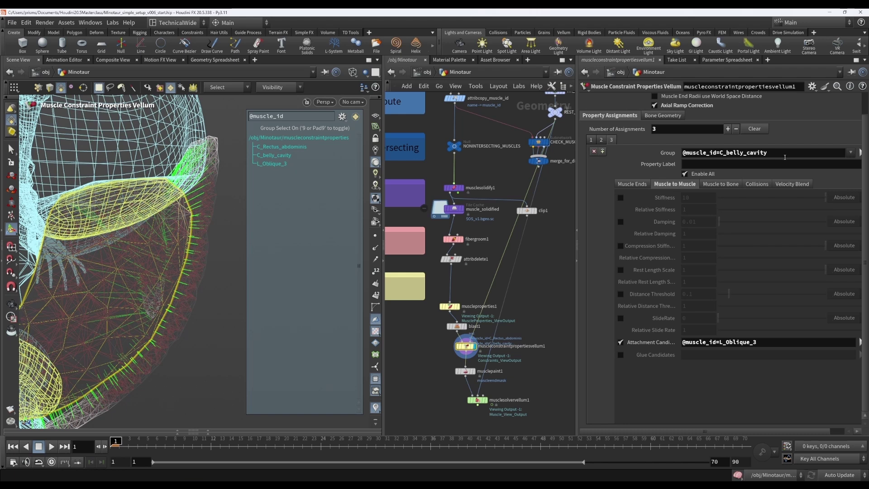
pyautogui.click(782, 155)
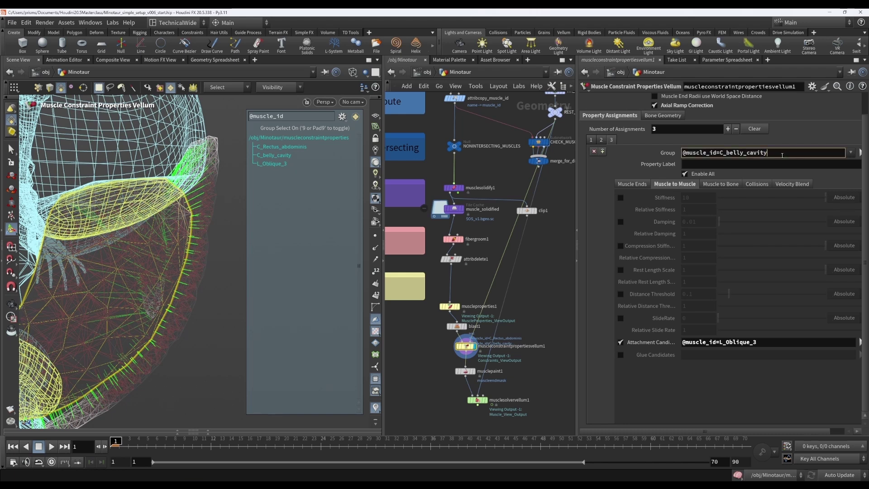
pyautogui.click(774, 343)
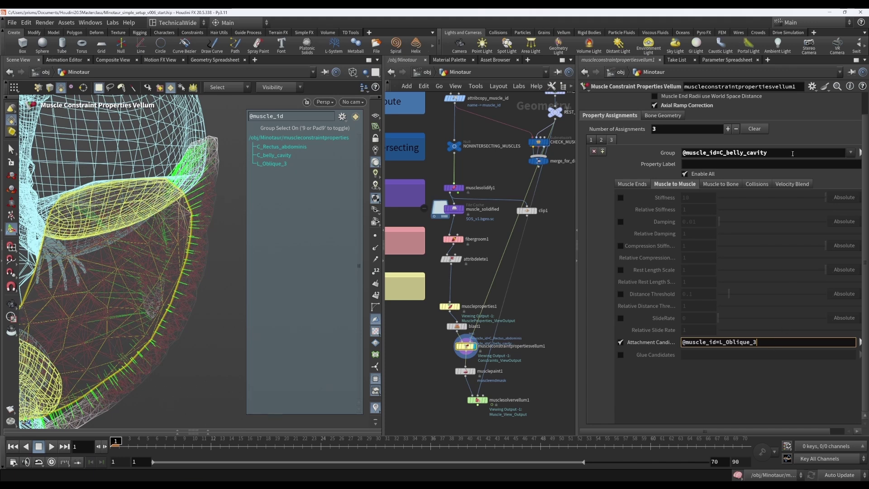
pyautogui.click(202, 247)
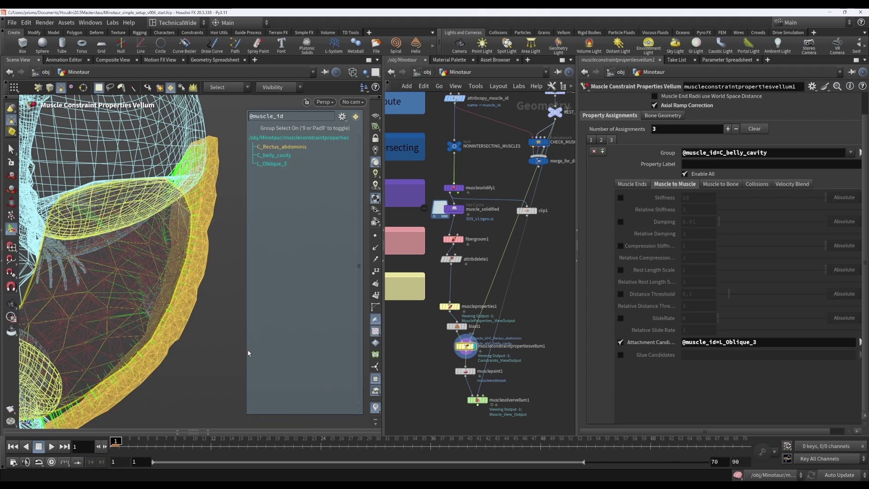
pyautogui.click(129, 309)
pyautogui.keyDown('alt'); pyautogui.moveTo(186, 338); pyautogui.dragTo(265, 353, button='right'); pyautogui.keyUp('alt')
pyautogui.keyDown('alt'); pyautogui.moveTo(191, 345); pyautogui.dragTo(194, 364); pyautogui.keyUp('alt')
pyautogui.press('Return')
pyautogui.press('Escape')
pyautogui.press('Return')
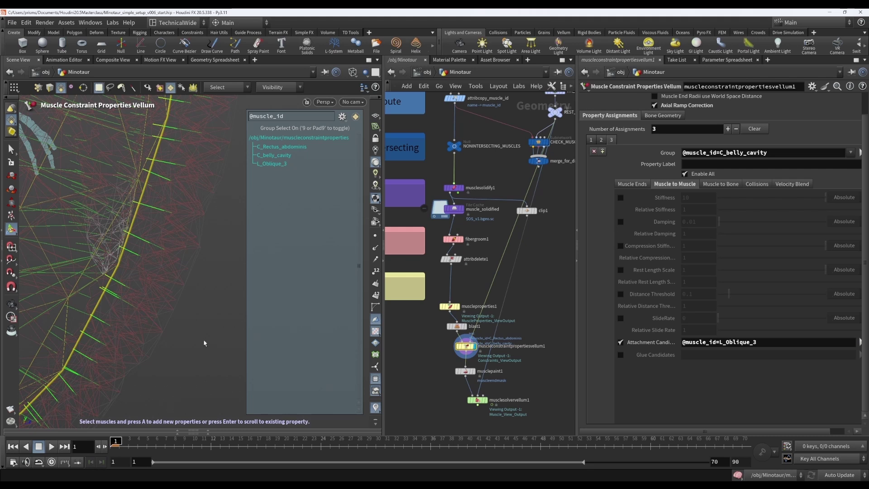
pyautogui.press('Escape')
pyautogui.moveTo(205, 342)
pyautogui.mouseDown()
pyautogui.moveTo(176, 345)
pyautogui.moveTo(190, 341)
pyautogui.moveTo(168, 330)
pyautogui.moveTo(187, 348)
pyautogui.moveTo(208, 333)
pyautogui.moveTo(201, 326)
pyautogui.mouseUp()
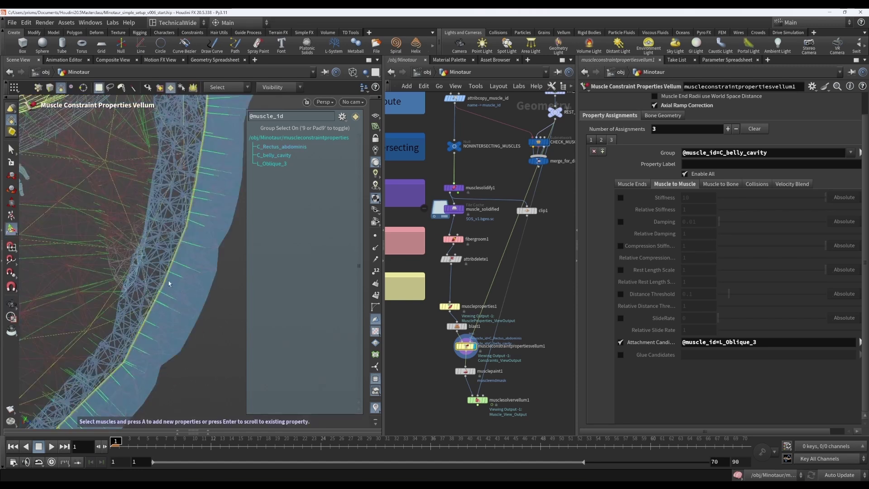
pyautogui.moveTo(216, 354)
pyautogui.keyDown('alt'); pyautogui.mouseDown()
pyautogui.moveTo(189, 341)
pyautogui.moveTo(213, 351)
pyautogui.mouseUp(); pyautogui.keyUp('alt')
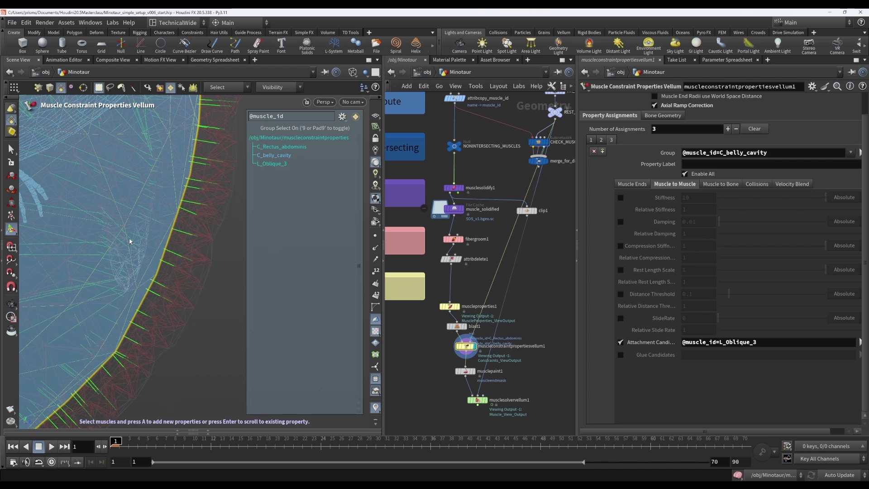
# Compare the Group and Attachment Candidates expressions of the C_Rectus_abdominis and C_belly_cavity assignments
pyautogui.click(600, 140)
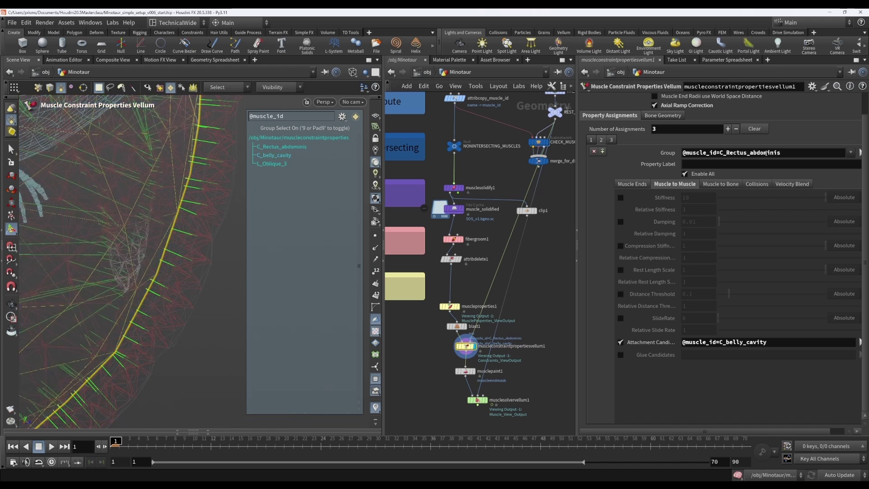
pyautogui.moveTo(782, 153); pyautogui.dragTo(696, 156)
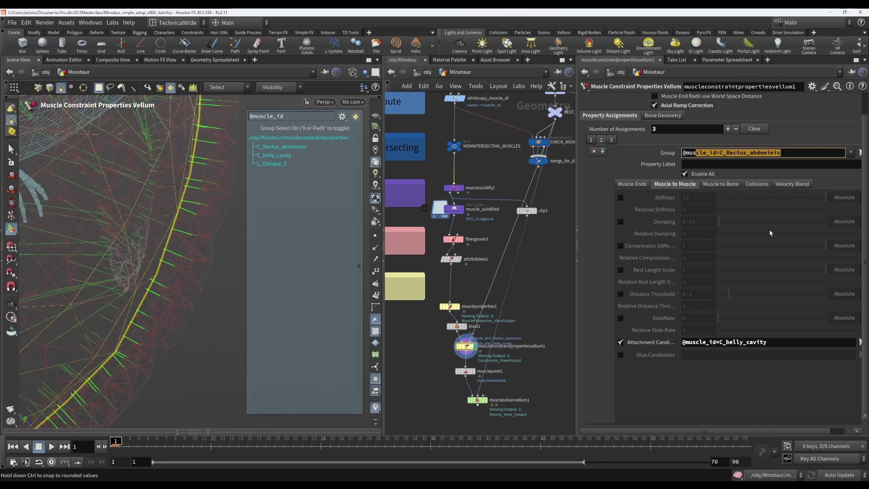
pyautogui.moveTo(785, 343); pyautogui.dragTo(697, 344)
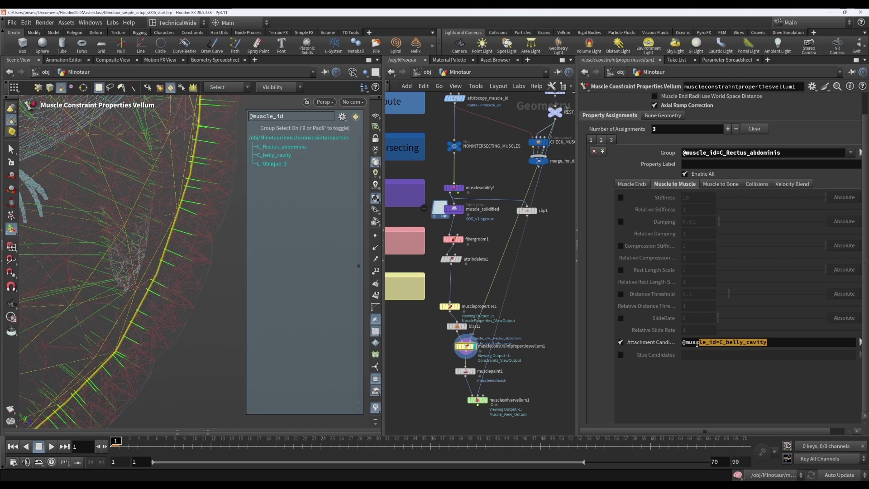
pyautogui.click(612, 140)
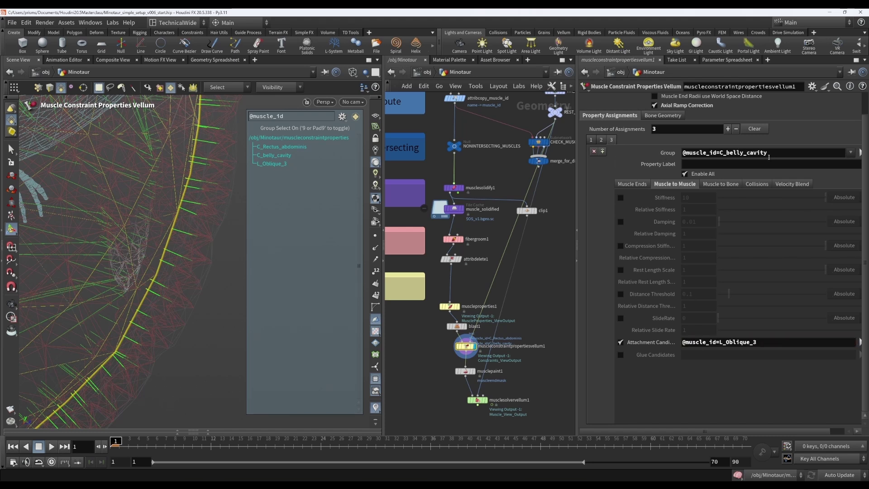
pyautogui.click(783, 153)
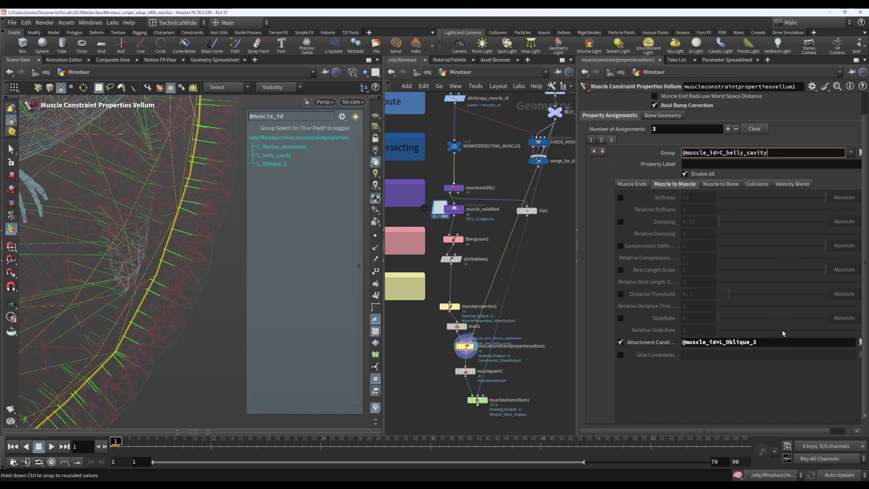
pyautogui.click(777, 344)
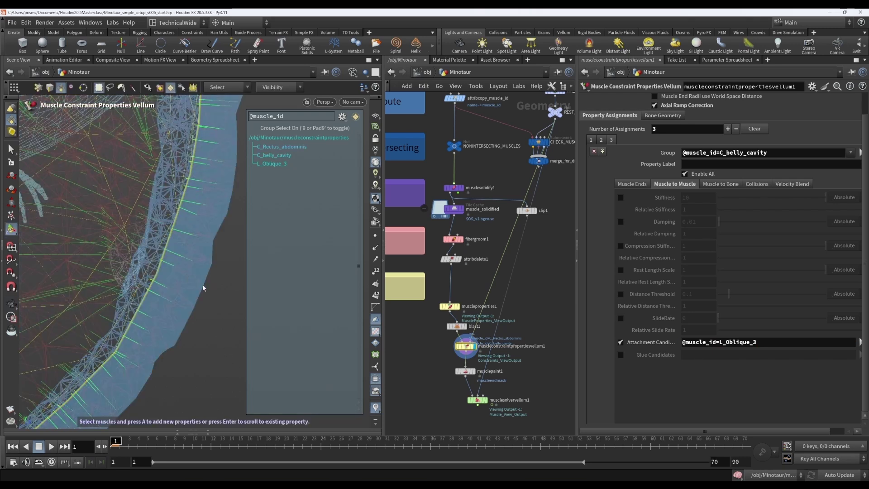
pyautogui.press('Escape')
pyautogui.moveTo(155, 287); pyautogui.dragTo(128, 280)
pyautogui.press('Return')
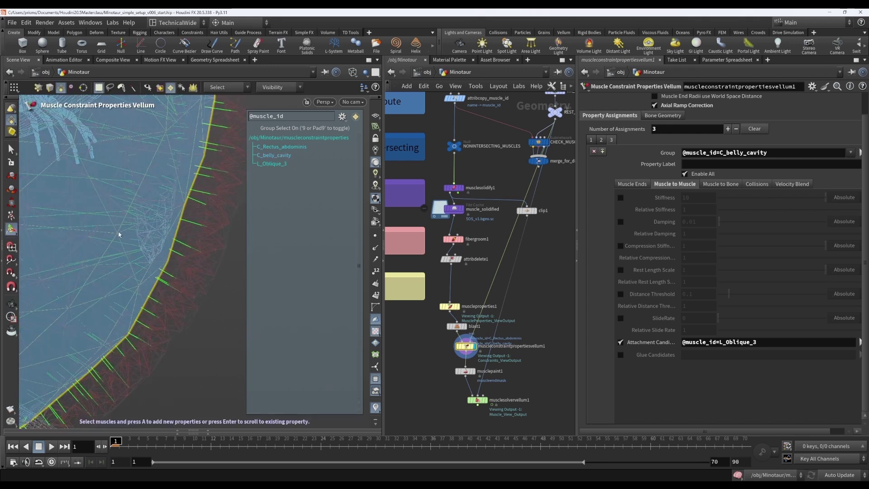
pyautogui.keyDown('alt'); pyautogui.moveTo(192, 273); pyautogui.dragTo(182, 258); pyautogui.keyUp('alt')
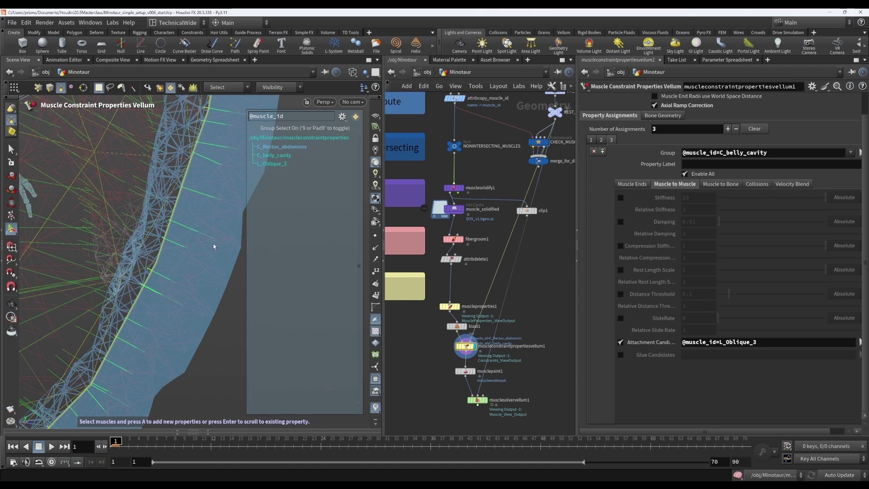
# Review the C_Rectus_abdominis assignment's attachment lines from around the muscles and pelvis
pyautogui.click(590, 140)
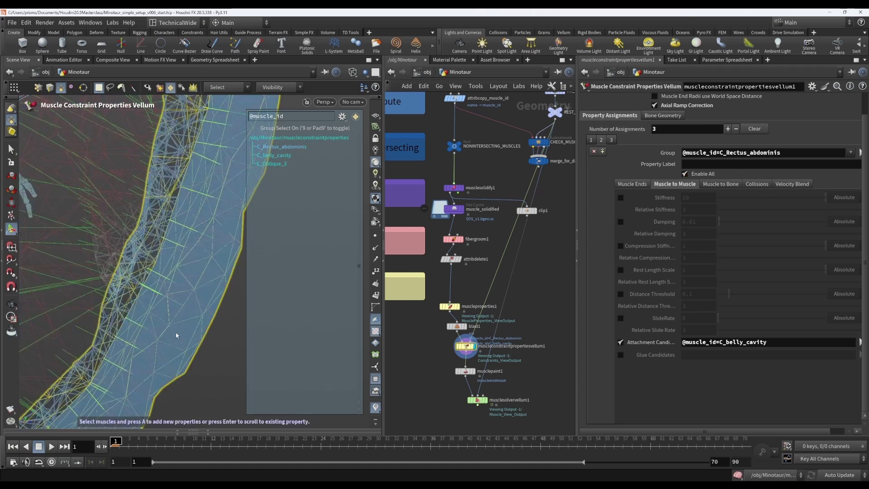
pyautogui.keyDown('alt'); pyautogui.moveTo(212, 345); pyautogui.dragTo(91, 322); pyautogui.keyUp('alt')
pyautogui.keyDown('alt'); pyautogui.moveTo(175, 295); pyautogui.dragTo(67, 306); pyautogui.keyUp('alt')
pyautogui.moveTo(188, 262); pyautogui.dragTo(203, 194)
pyautogui.press('Return')
pyautogui.press('Escape')
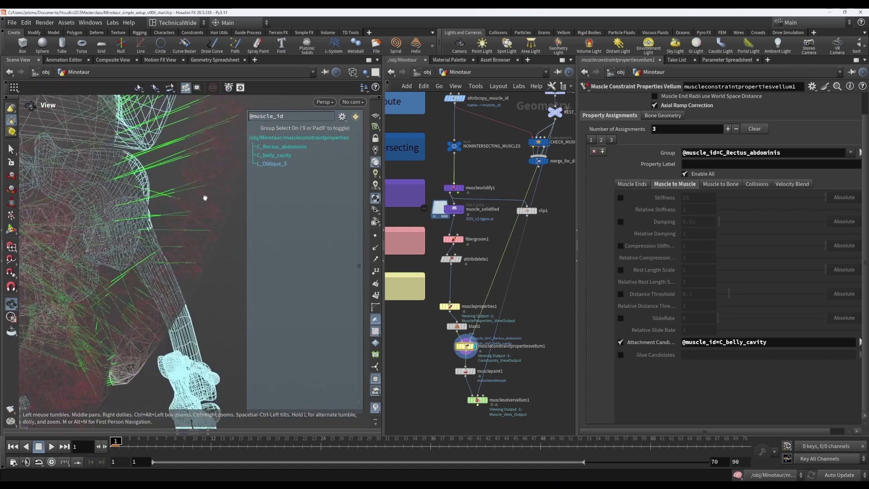
pyautogui.press('Return')
pyautogui.keyDown('alt'); pyautogui.moveTo(167, 256); pyautogui.dragTo(107, 303); pyautogui.keyUp('alt')
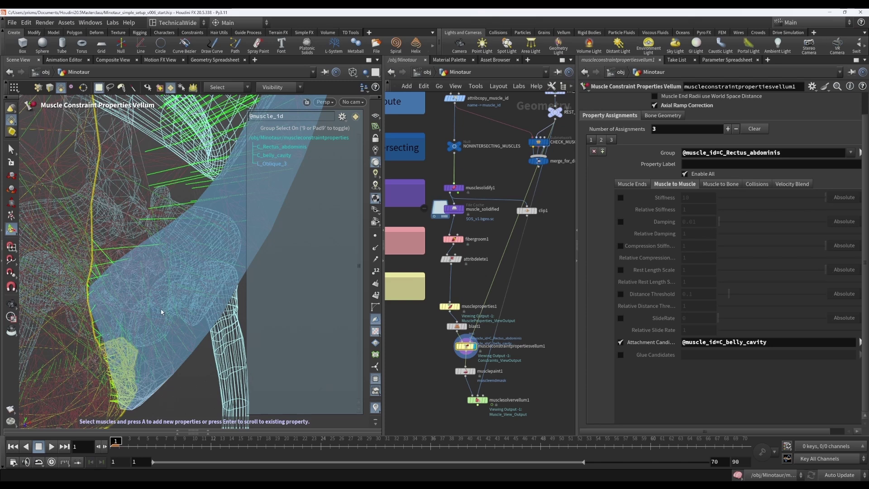
pyautogui.keyDown('alt'); pyautogui.moveTo(166, 306); pyautogui.dragTo(158, 283, button='right'); pyautogui.keyUp('alt')
pyautogui.keyDown('alt'); pyautogui.moveTo(179, 288); pyautogui.dragTo(113, 300); pyautogui.keyUp('alt')
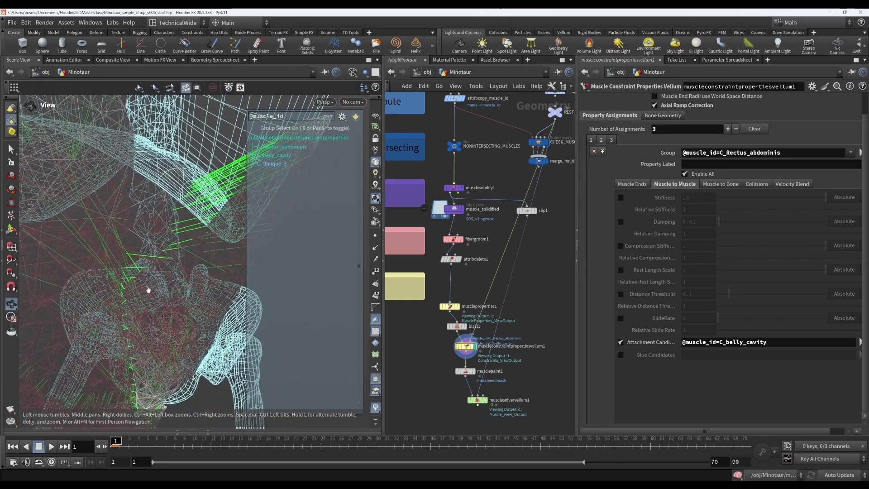
pyautogui.keyDown('alt'); pyautogui.moveTo(156, 331); pyautogui.dragTo(188, 319); pyautogui.keyUp('alt')
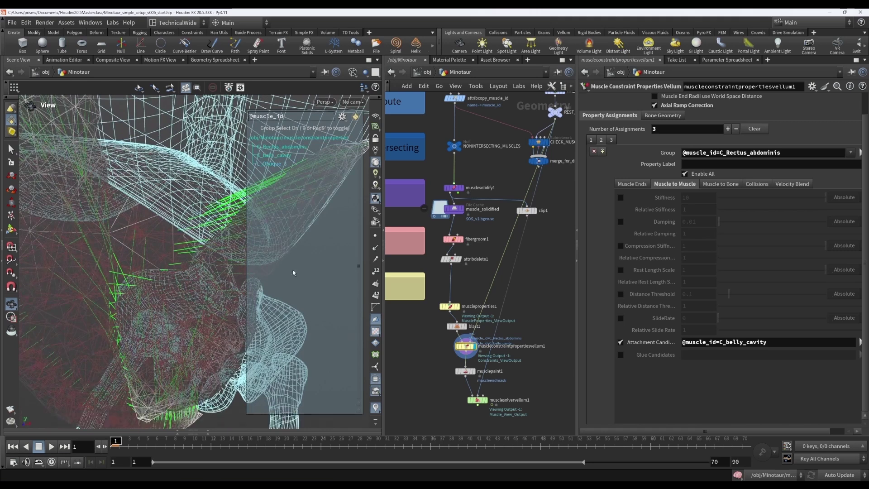
# Return to the C_belly_cavity assignment and inspect its L_Oblique_3 constraint lines
pyautogui.click(613, 140)
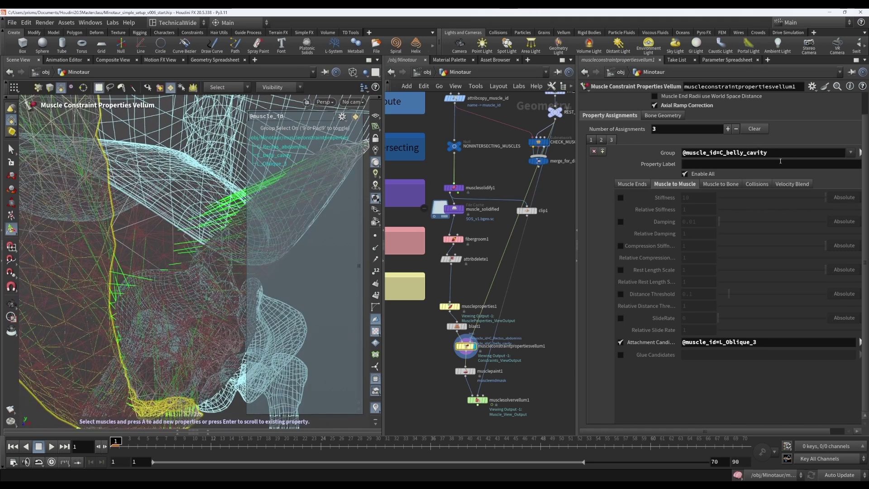
pyautogui.moveTo(207, 261); pyautogui.dragTo(120, 306)
pyautogui.press('Escape')
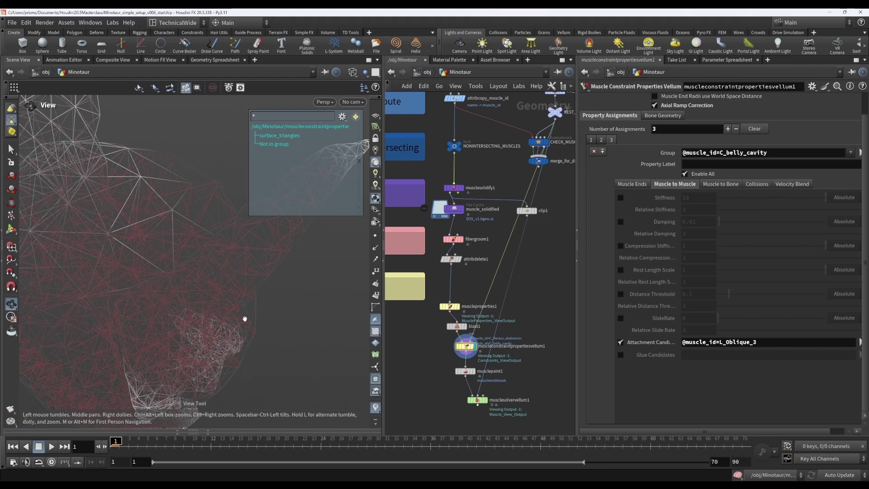
pyautogui.press('Return')
pyautogui.press('Escape')
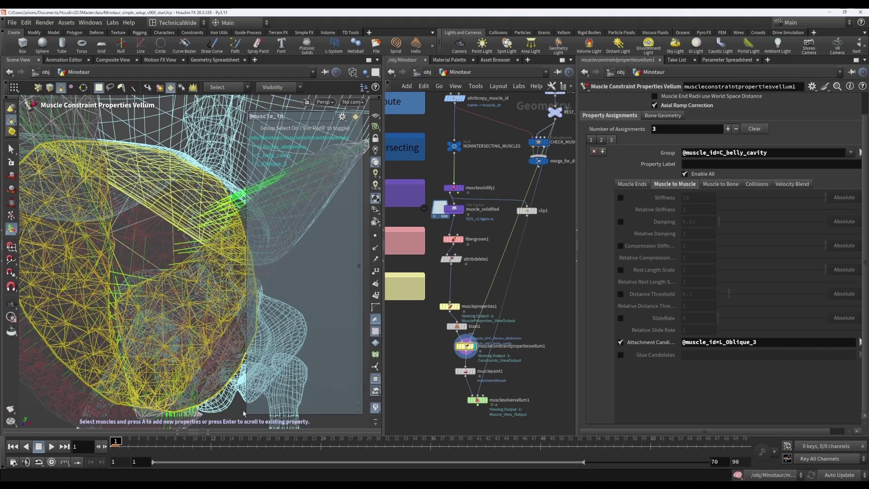
pyautogui.moveTo(225, 338); pyautogui.dragTo(161, 257)
pyautogui.press('Return')
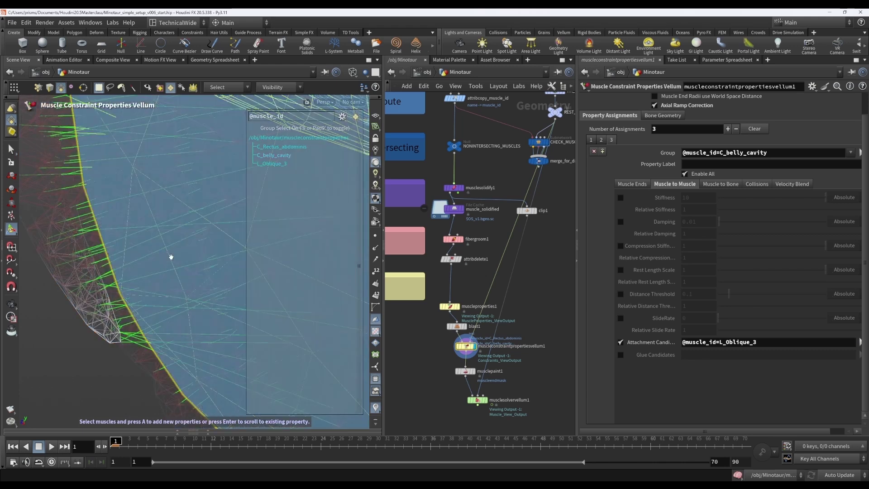
pyautogui.keyDown('alt'); pyautogui.moveTo(171, 256); pyautogui.dragTo(95, 275, button='right'); pyautogui.keyUp('alt')
# Switch the viewport shading to Smooth Wire Shaded and tumble to a side view of the belly
pyautogui.click(354, 73)
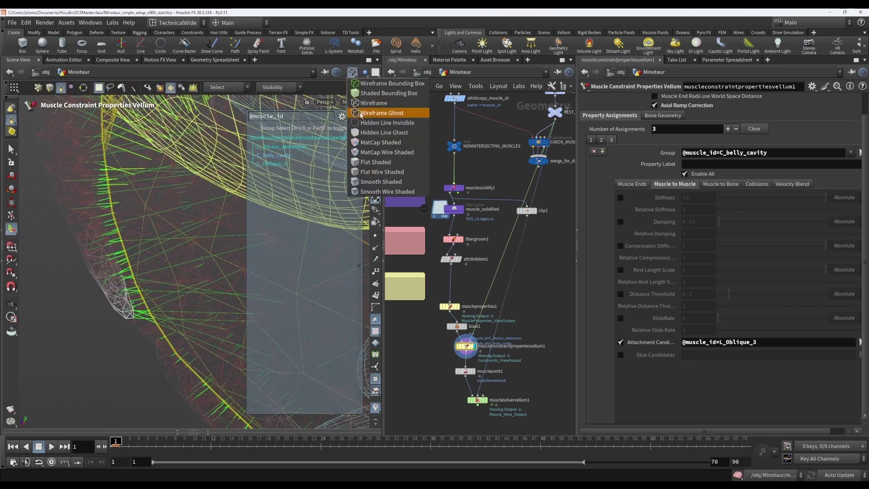
pyautogui.click(372, 192)
pyautogui.moveTo(161, 278)
pyautogui.keyDown('alt'); pyautogui.mouseDown()
pyautogui.moveTo(179, 245)
pyautogui.moveTo(178, 265)
pyautogui.mouseUp(); pyautogui.keyUp('alt')
pyautogui.press('Return')
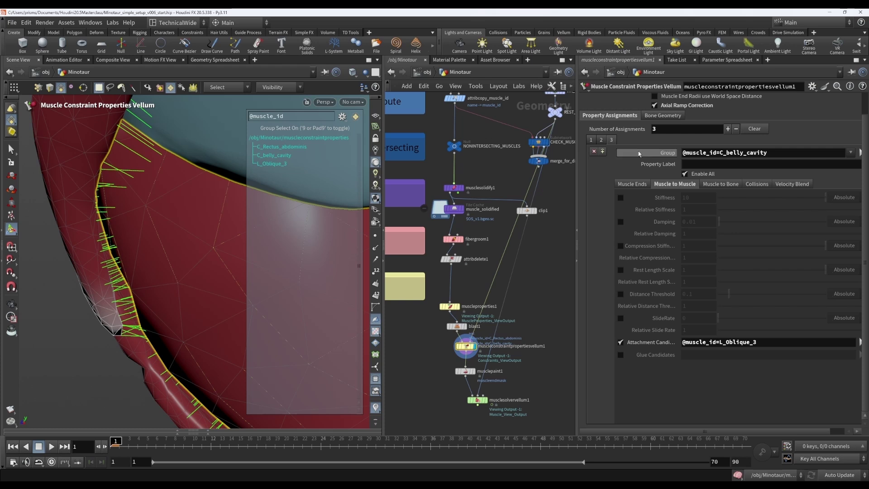
pyautogui.keyDown('alt'); pyautogui.moveTo(86, 284); pyautogui.dragTo(158, 282); pyautogui.keyUp('alt')
pyautogui.keyDown('alt'); pyautogui.moveTo(55, 274); pyautogui.dragTo(179, 277); pyautogui.keyUp('alt')
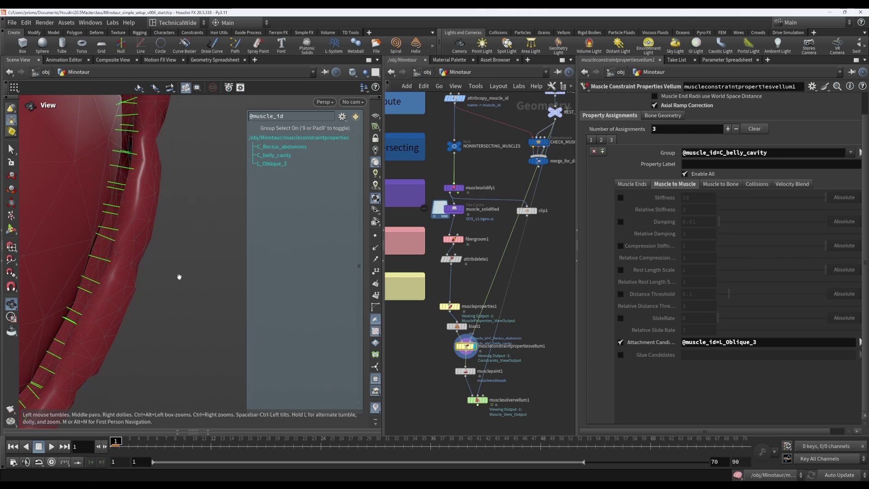
pyautogui.press('Return')
# Toggle Enable All on the C_belly_cavity assignment to compare, leaving it unchecked
pyautogui.click(704, 173)
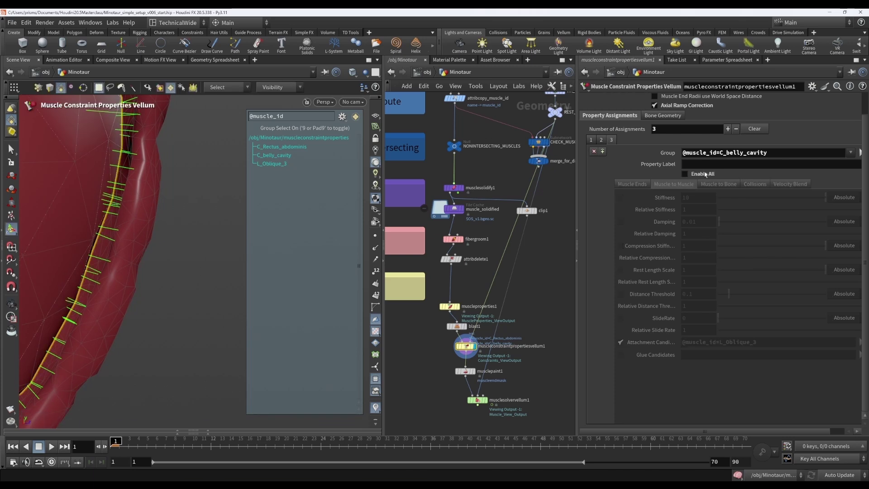
pyautogui.click(705, 174)
pyautogui.click(705, 174)
pyautogui.click(702, 174)
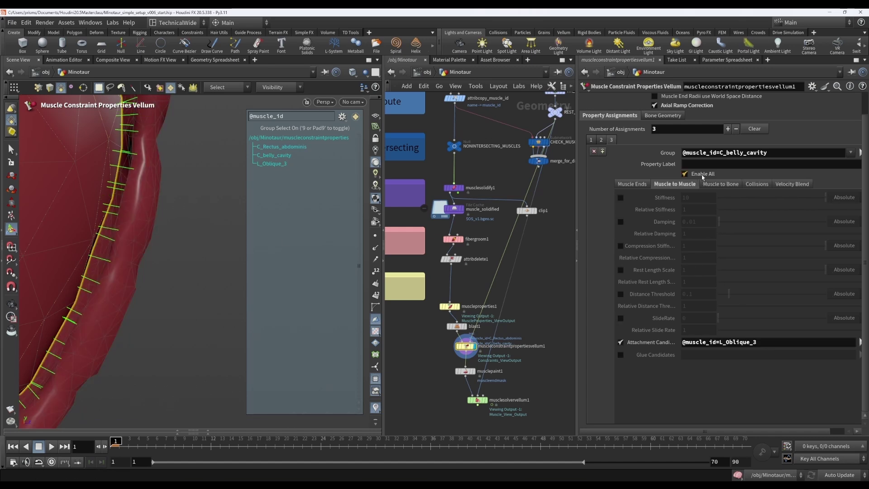
pyautogui.click(702, 175)
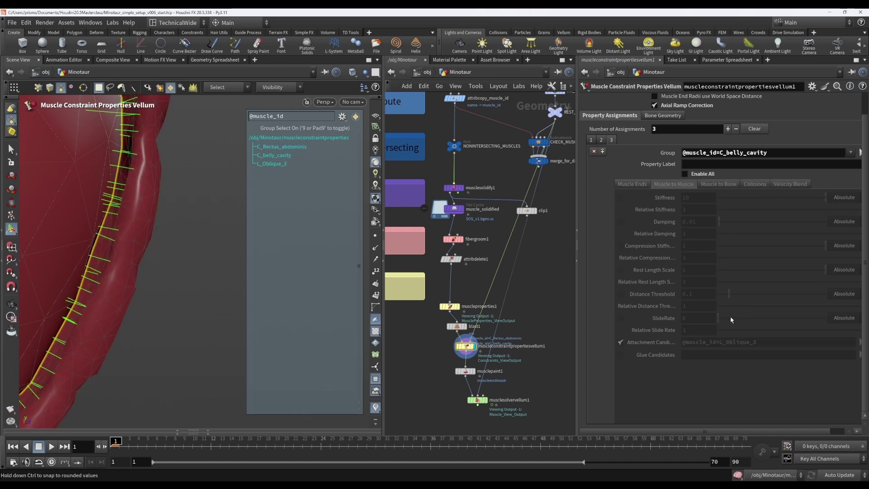
# Return the viewport to wireframe and orbit to enlarge the constraint lines
pyautogui.click(352, 72)
pyautogui.click(385, 112)
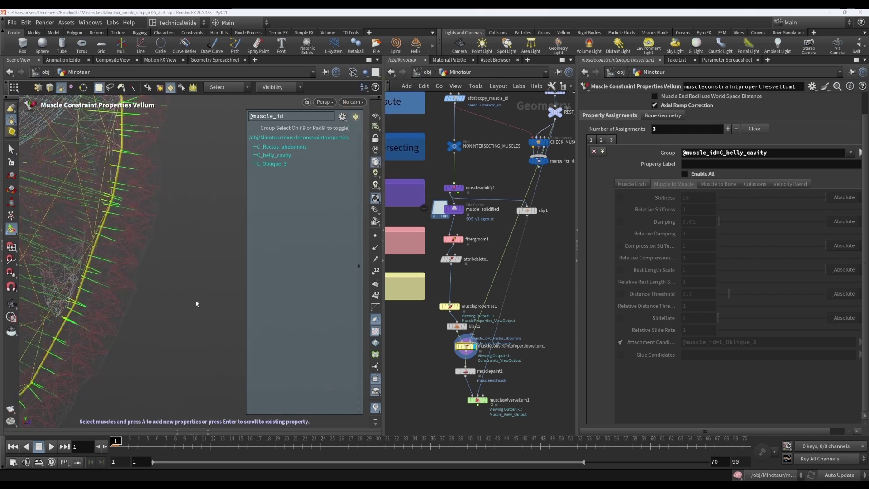
pyautogui.keyDown('alt'); pyautogui.moveTo(186, 286); pyautogui.dragTo(140, 293); pyautogui.keyUp('alt')
pyautogui.keyDown('alt'); pyautogui.moveTo(174, 267); pyautogui.dragTo(202, 227); pyautogui.keyUp('alt')
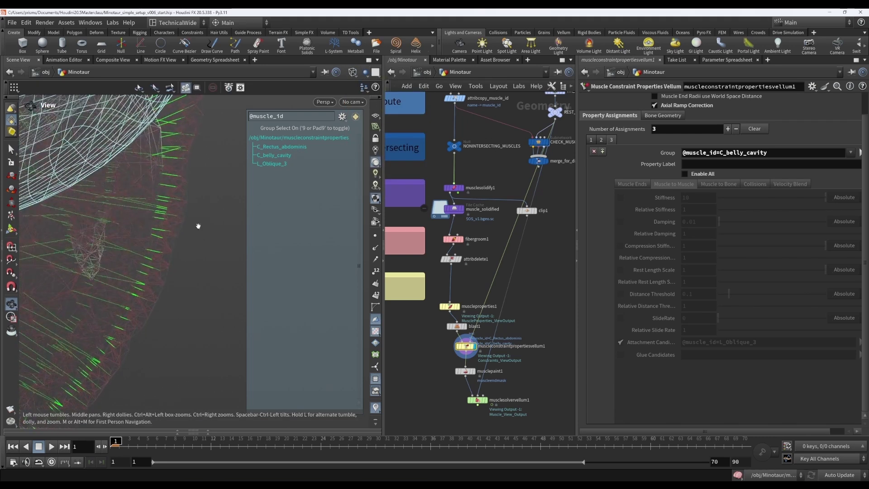
pyautogui.moveTo(152, 265)
pyautogui.keyDown('alt'); pyautogui.mouseDown()
pyautogui.moveTo(181, 265)
pyautogui.moveTo(163, 262)
pyautogui.mouseUp(); pyautogui.keyUp('alt')
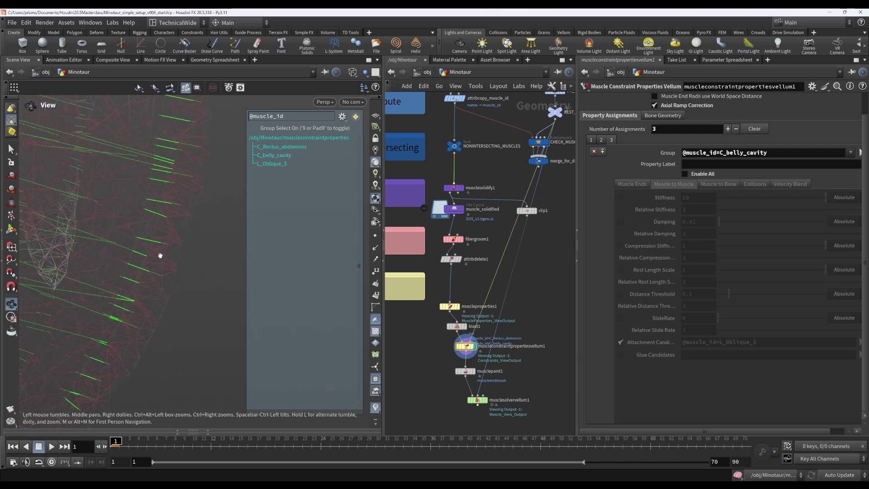
pyautogui.press('Return')
# Re-check Enable All on the C_belly_cavity assignment and zoom out around the muscles
pyautogui.click(702, 174)
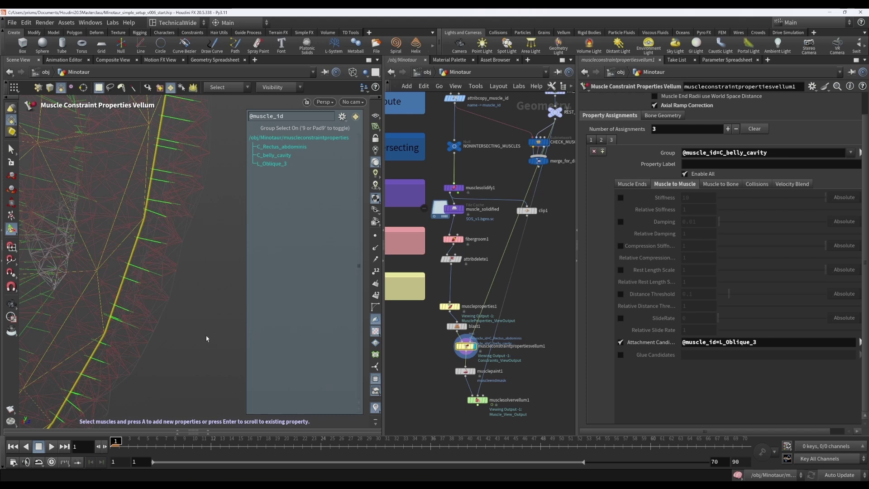
pyautogui.keyDown('alt'); pyautogui.moveTo(211, 315); pyautogui.dragTo(76, 314, button='right'); pyautogui.keyUp('alt')
pyautogui.keyDown('alt'); pyautogui.moveTo(156, 306); pyautogui.dragTo(144, 297); pyautogui.keyUp('alt')
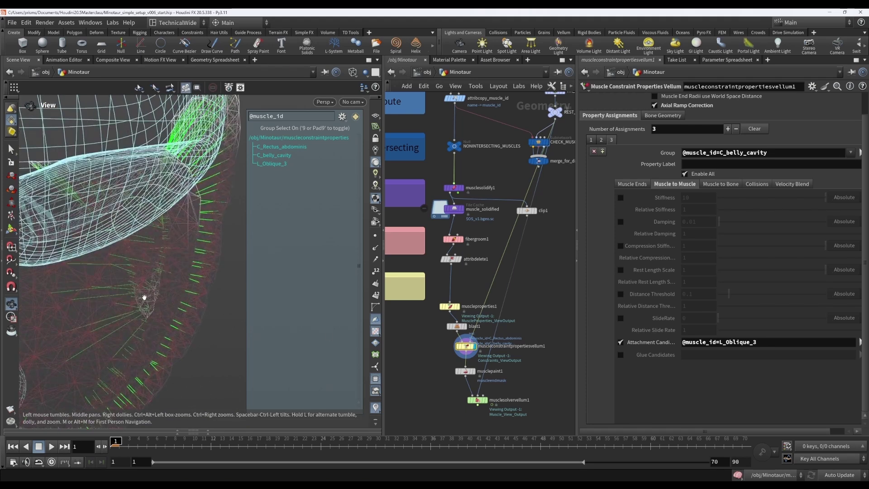
pyautogui.press('Return')
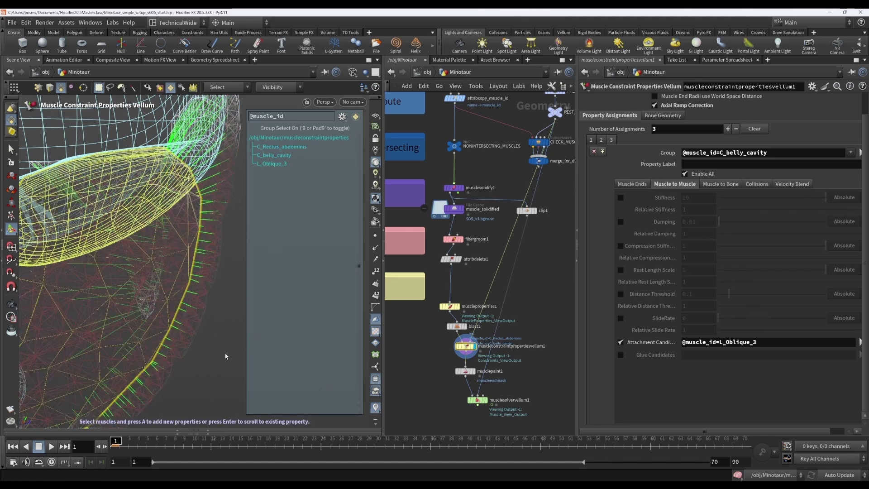
pyautogui.click(365, 73)
pyautogui.click(352, 72)
pyautogui.click(352, 72)
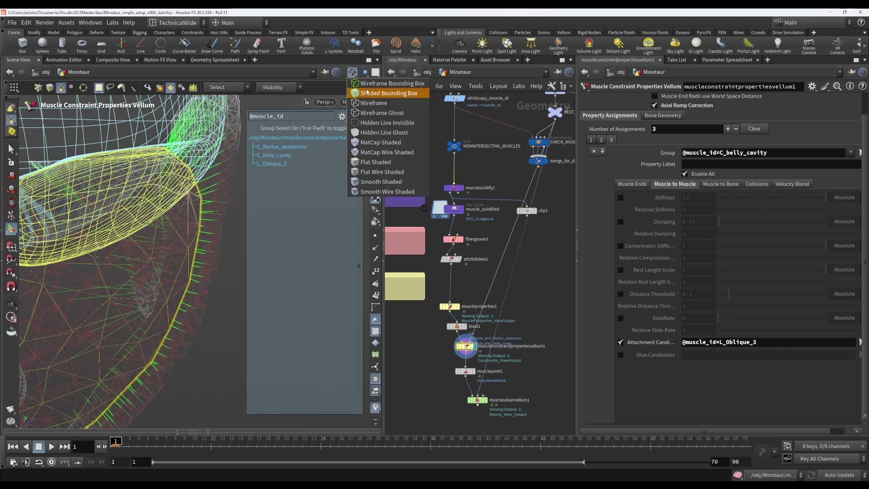
pyautogui.click(387, 191)
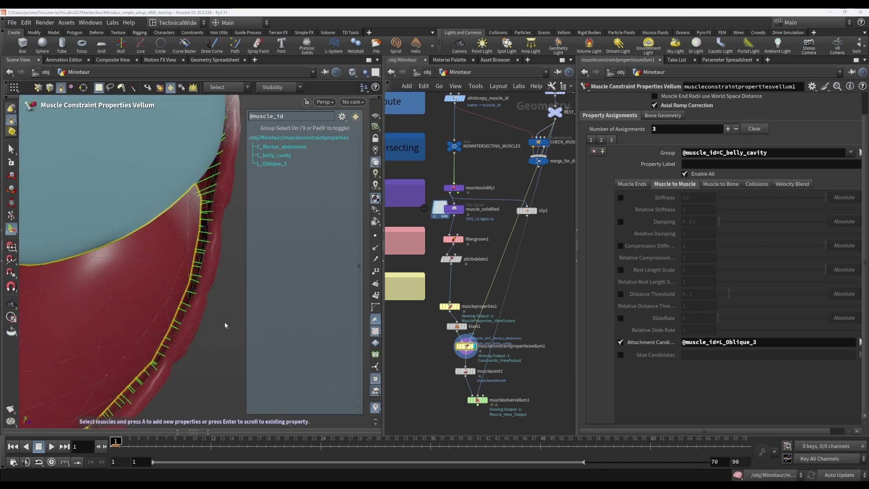
pyautogui.click(200, 292)
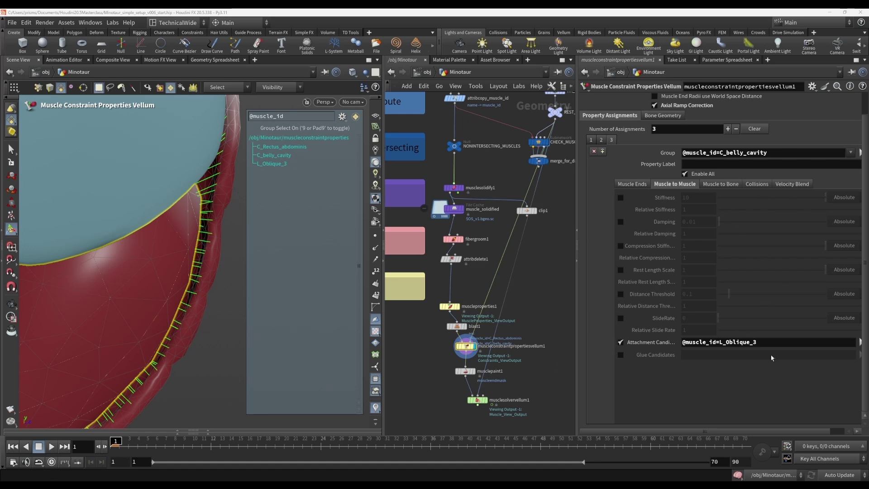
pyautogui.click(785, 345)
pyautogui.moveTo(782, 345); pyautogui.dragTo(676, 342)
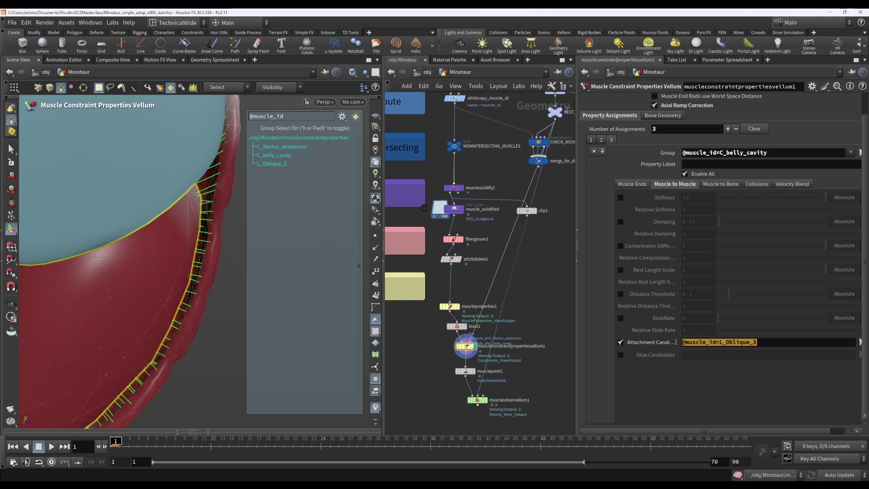
pyautogui.click(774, 346)
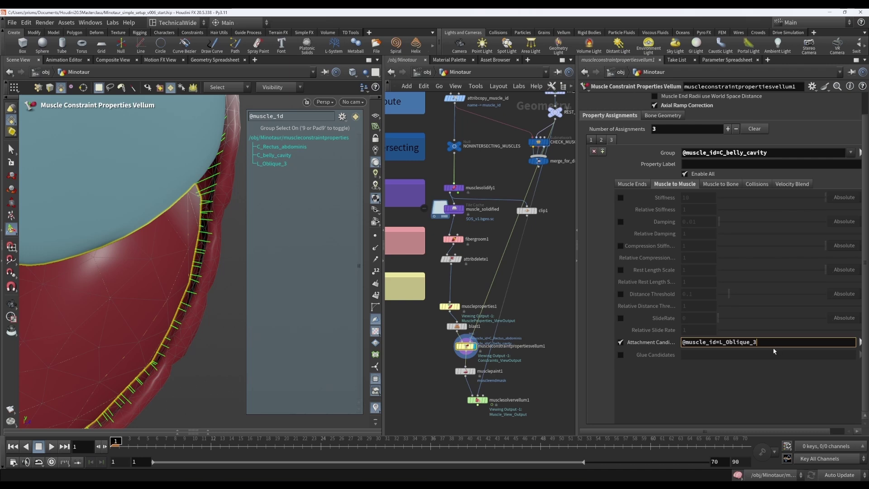
pyautogui.click(717, 343)
pyautogui.write('!')
pyautogui.press('Return')
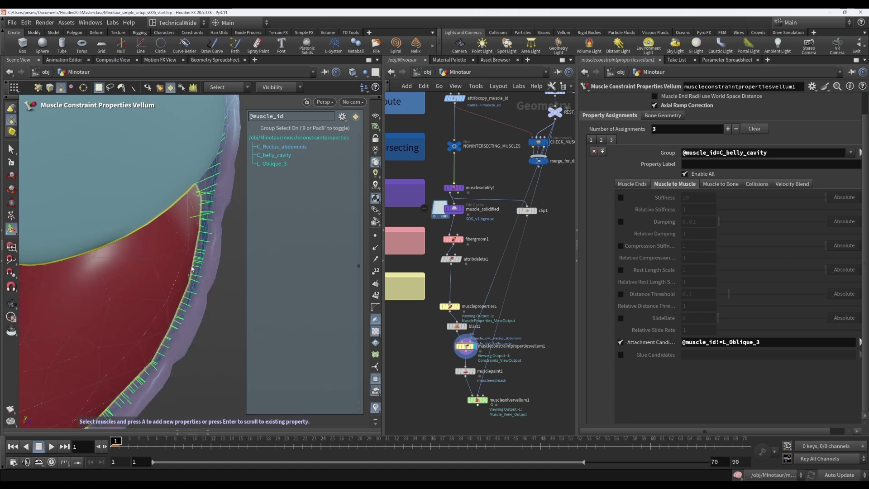
pyautogui.press('Escape')
pyautogui.moveTo(207, 268); pyautogui.dragTo(196, 320)
pyautogui.press('Return')
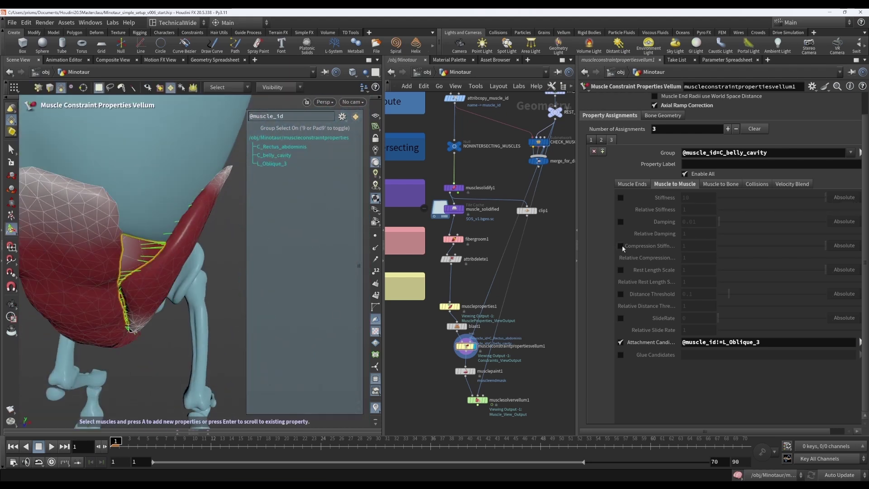
# Toggle Attachment Candidates off and on to compare constraints, leaving it enabled
pyautogui.click(620, 342)
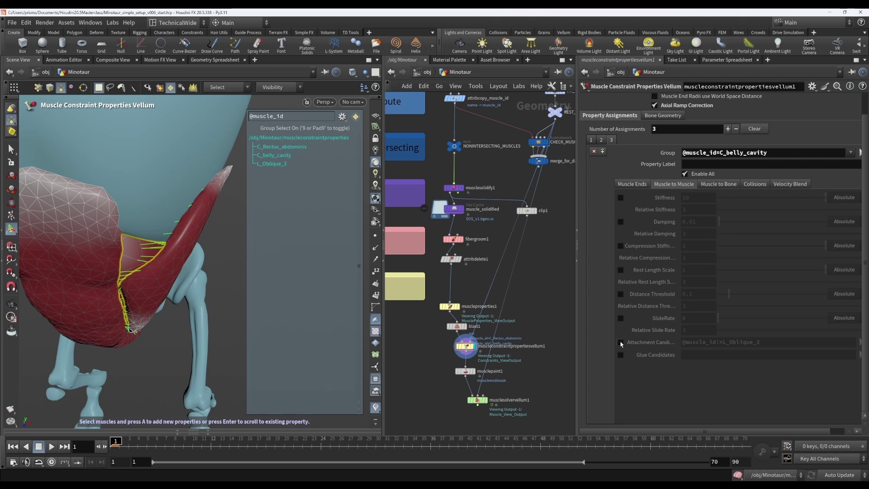
pyautogui.click(620, 342)
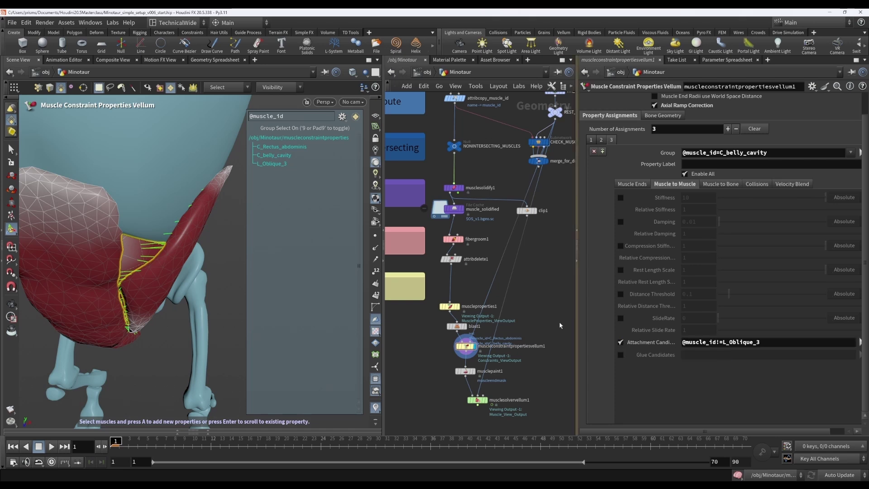
pyautogui.press('Escape')
pyautogui.moveTo(147, 301); pyautogui.dragTo(168, 292)
pyautogui.scroll(3, 168, 292)
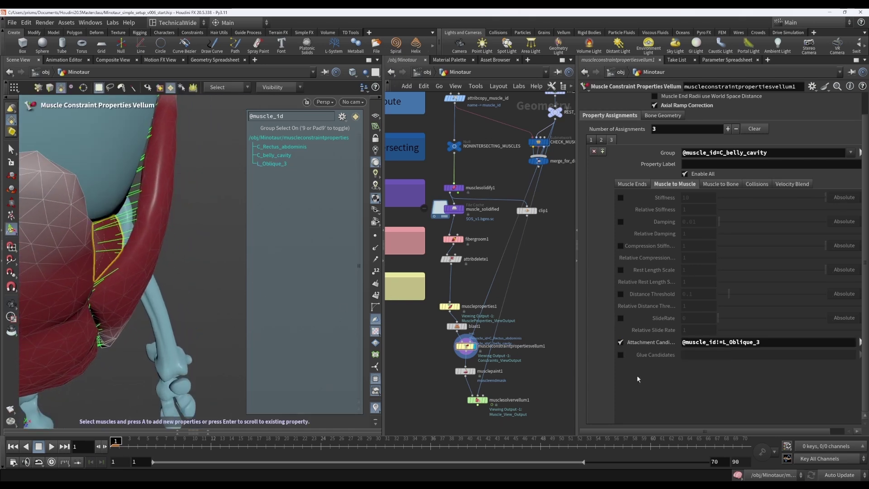
pyautogui.click(621, 343)
pyautogui.click(620, 342)
pyautogui.click(621, 343)
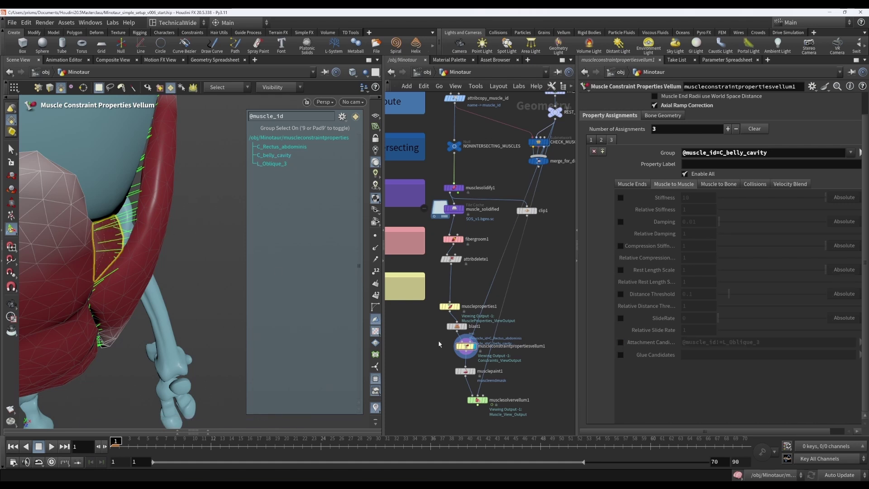
pyautogui.click(620, 343)
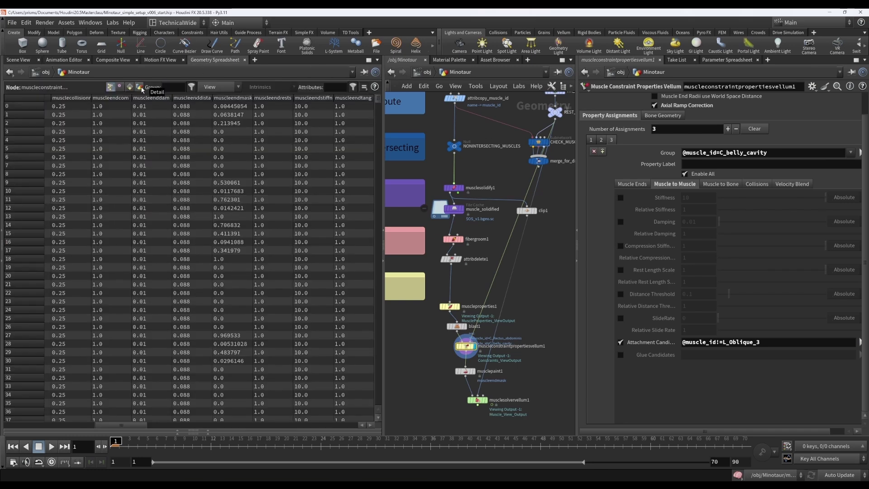
# Show Detail attributes in the Geometry Spreadsheet and widen the name and Detail columns
pyautogui.click(140, 87)
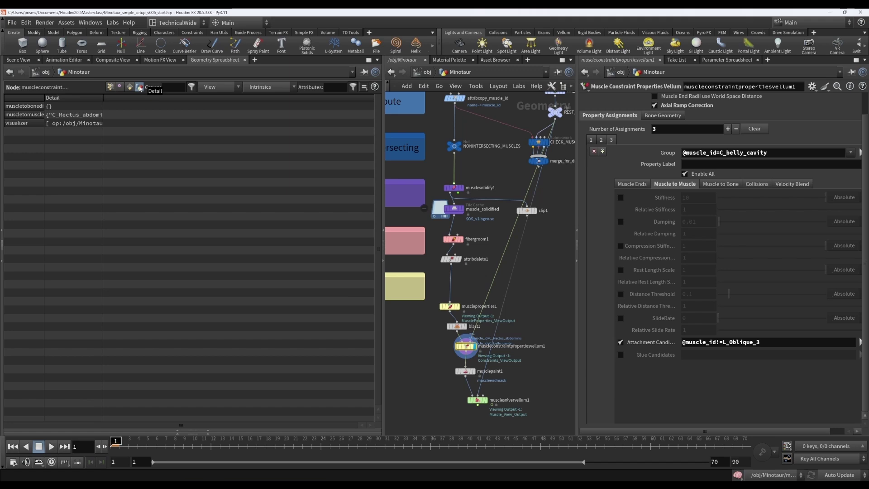
pyautogui.moveTo(103, 98); pyautogui.dragTo(233, 97)
pyautogui.moveTo(45, 98); pyautogui.dragTo(71, 98)
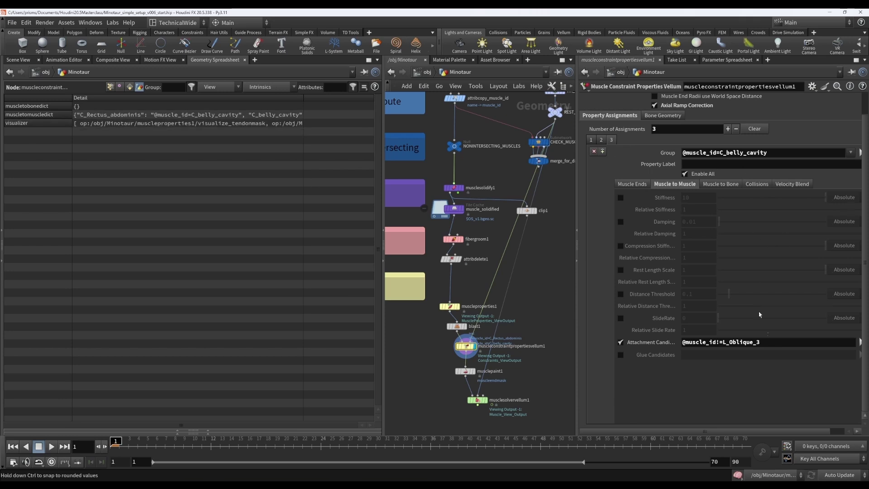
# Inspect the C_Rectus_abdominis assignment's group and attachment candidates expressions, checking the muscle solver node
pyautogui.click(601, 140)
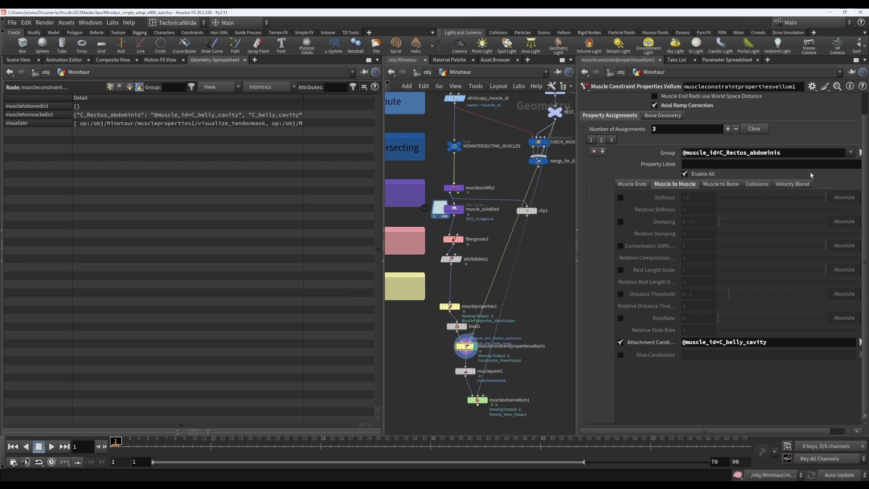
pyautogui.click(766, 342)
pyautogui.doubleClick(765, 342)
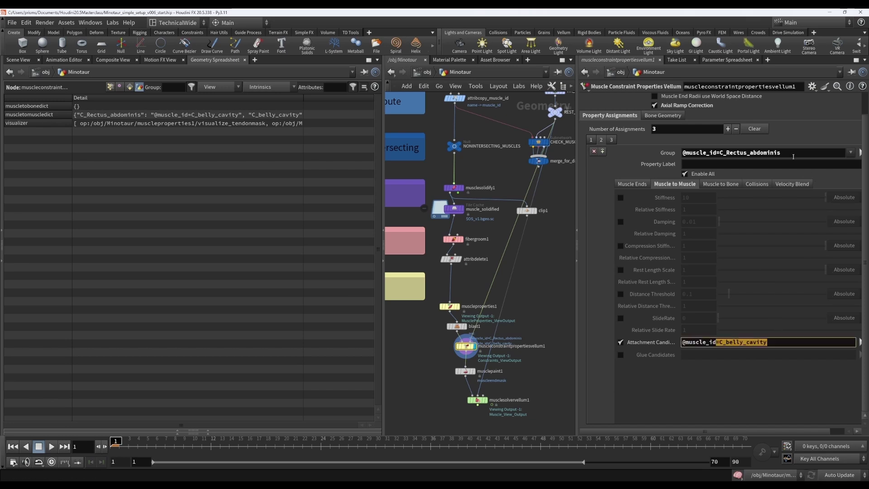
pyautogui.moveTo(780, 152); pyautogui.dragTo(673, 159)
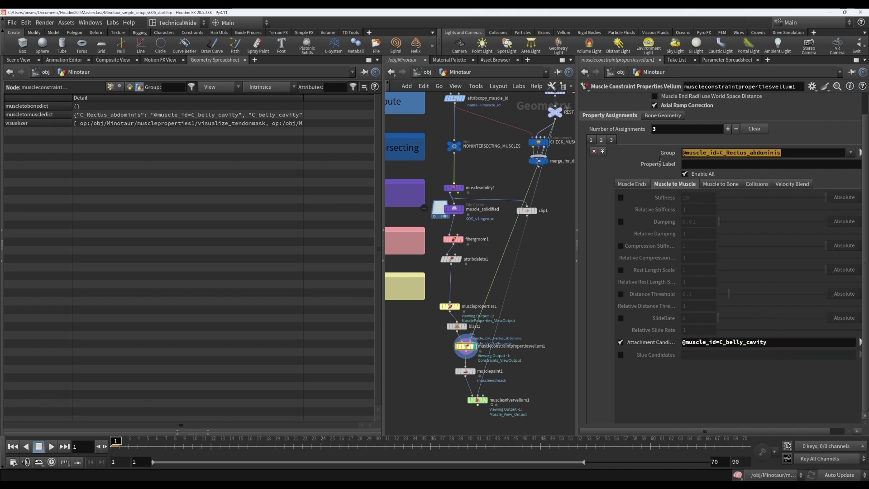
pyautogui.click(802, 151)
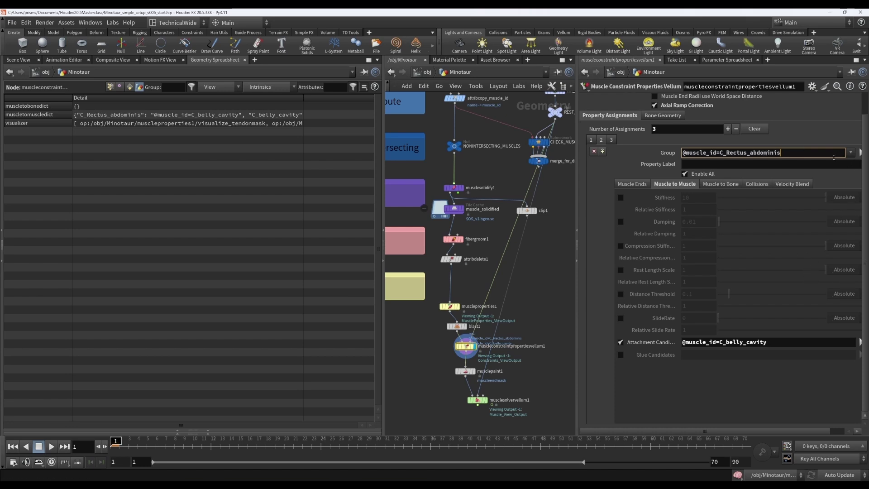
pyautogui.moveTo(781, 339); pyautogui.dragTo(679, 342)
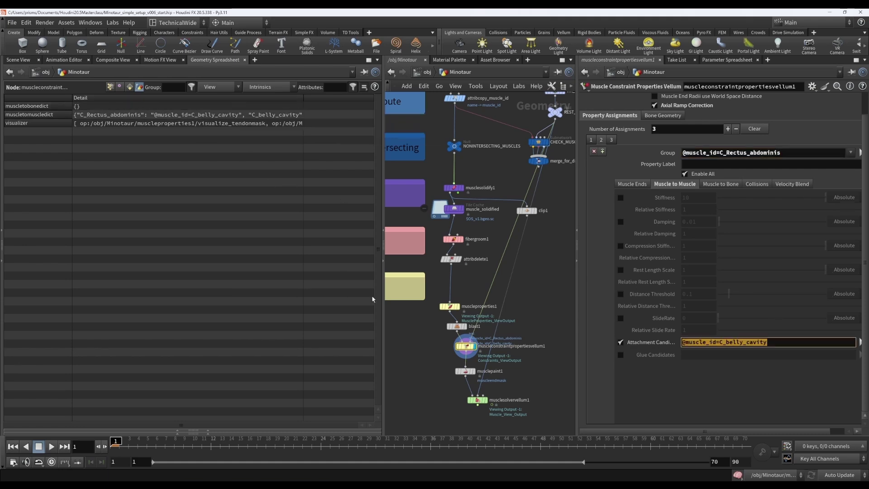
pyautogui.click(477, 400)
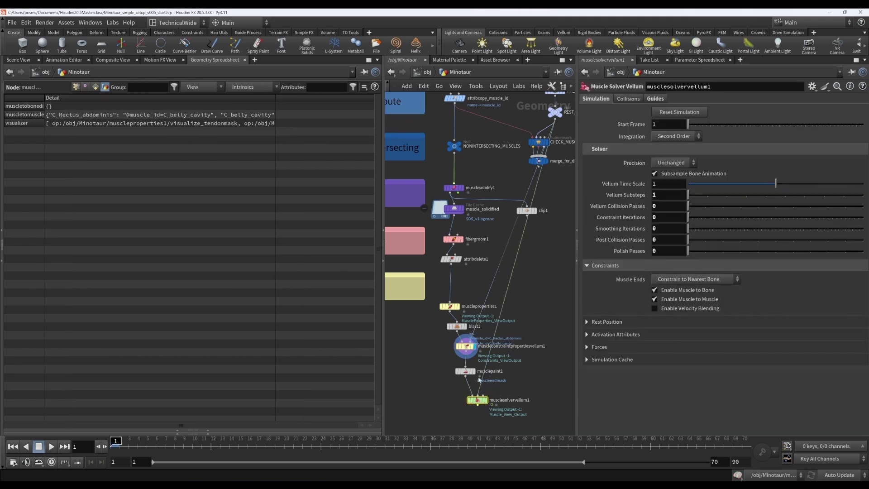
pyautogui.click(469, 347)
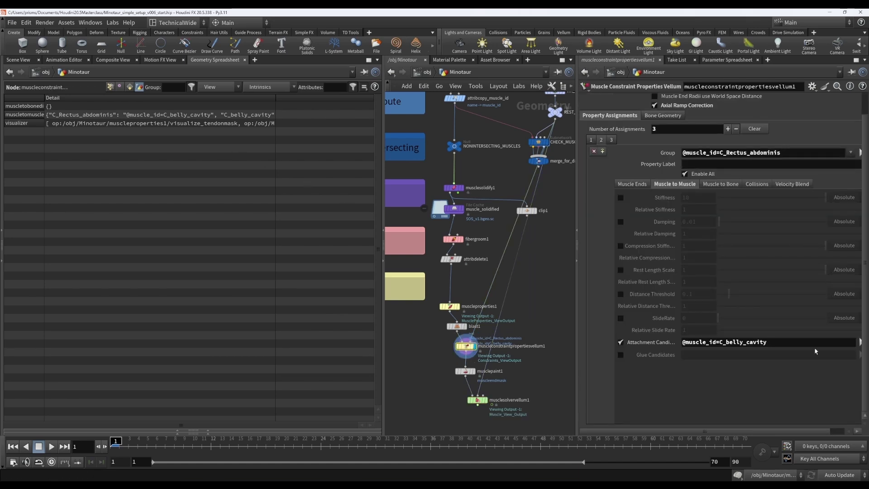
pyautogui.click(786, 345)
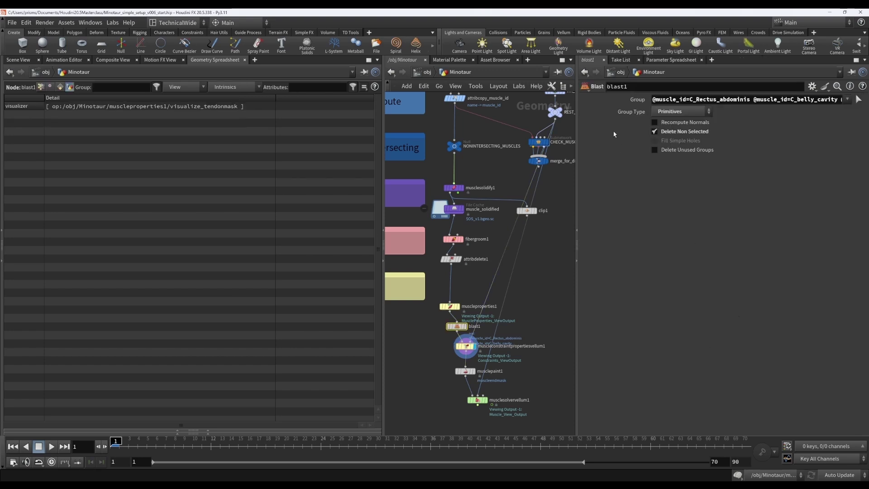
pyautogui.press('Down')
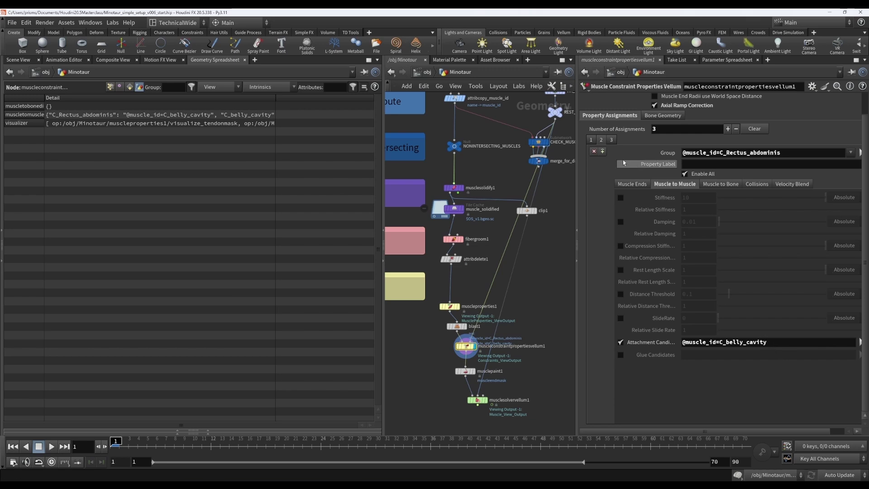
# Enable Attachment Candidates in the General Settings assignment, then revisit assignments 2 and 3
pyautogui.click(589, 140)
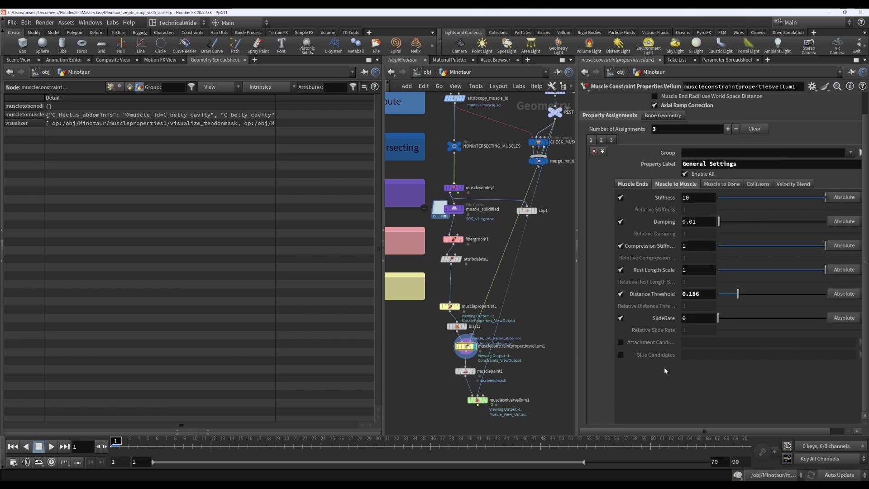
pyautogui.click(621, 342)
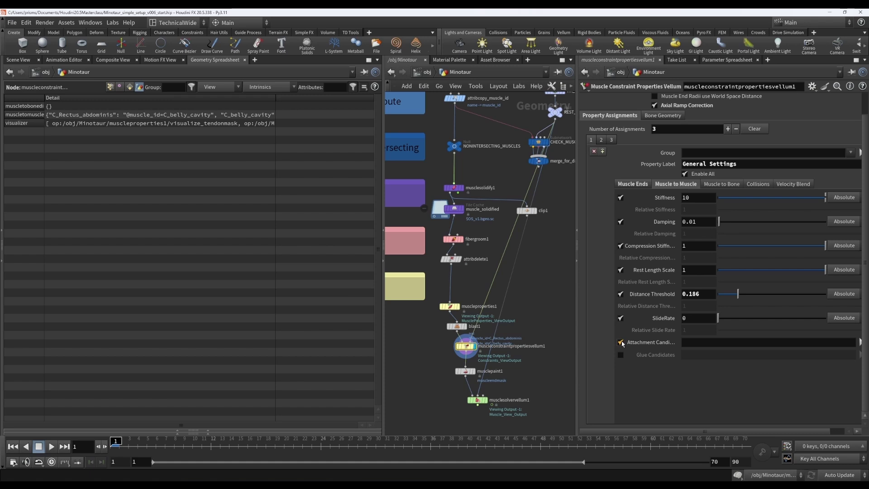
pyautogui.click(612, 140)
pyautogui.click(612, 139)
# Bypass blast1 and check the muscletomuscledict value with General Settings selected
pyautogui.click(446, 317)
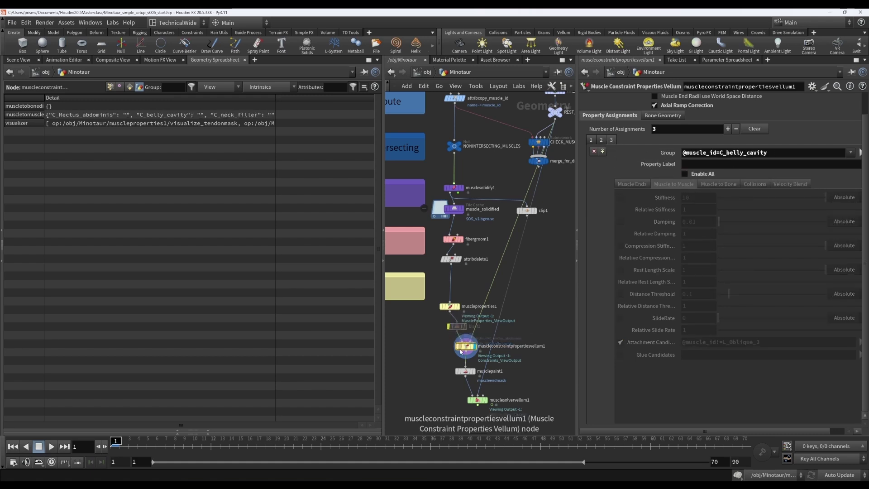
pyautogui.click(591, 140)
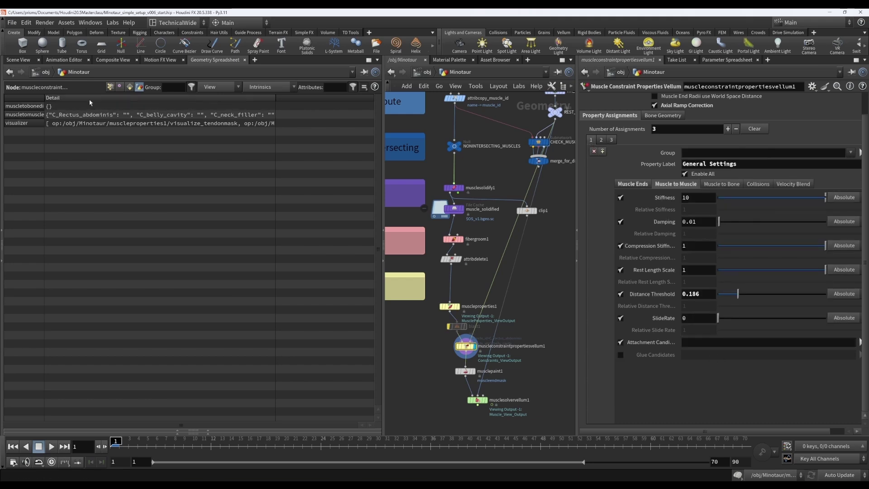
pyautogui.moveTo(106, 119)
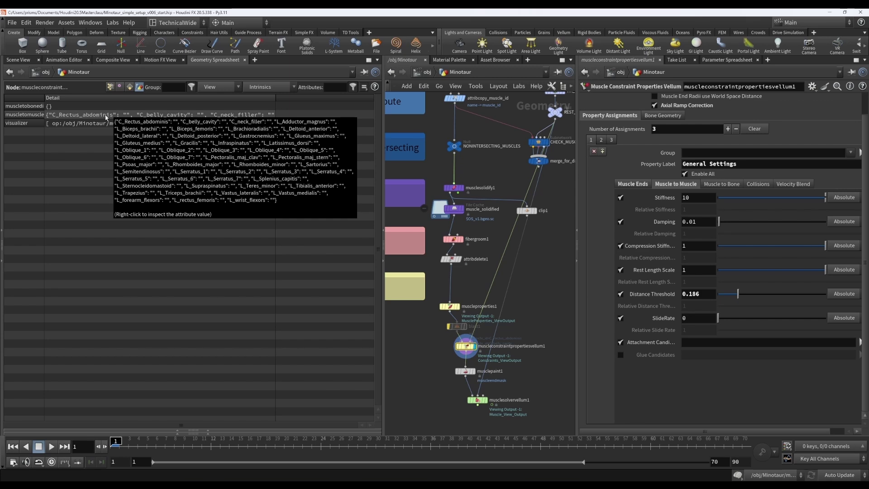
# Untick General Settings Attachment Candidates and check Enable All on the C_Rectus_abdominis assignment
pyautogui.click(620, 343)
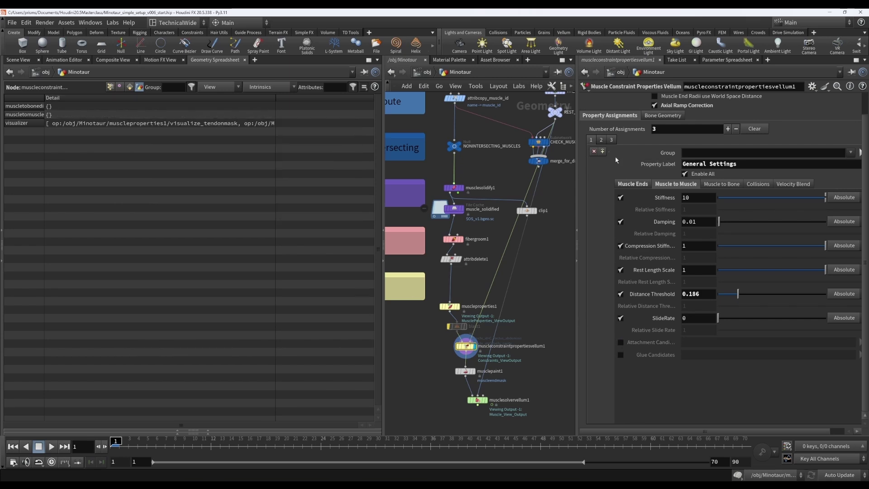
pyautogui.click(601, 140)
pyautogui.click(684, 174)
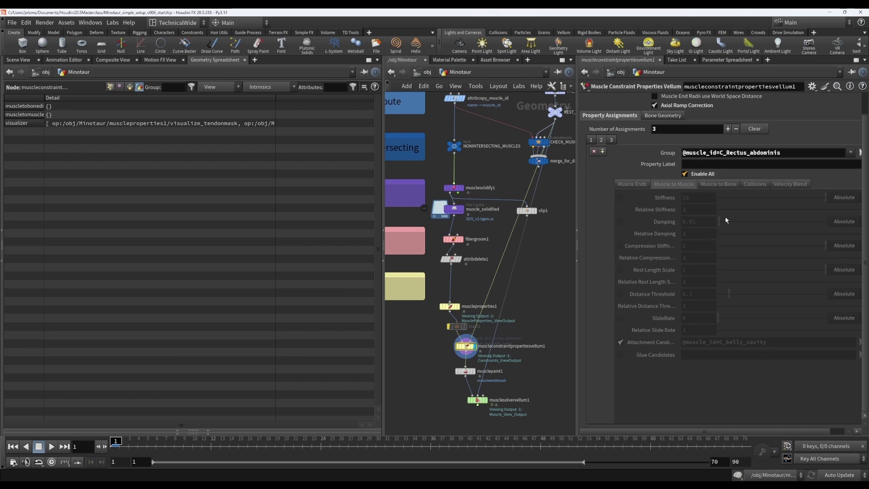